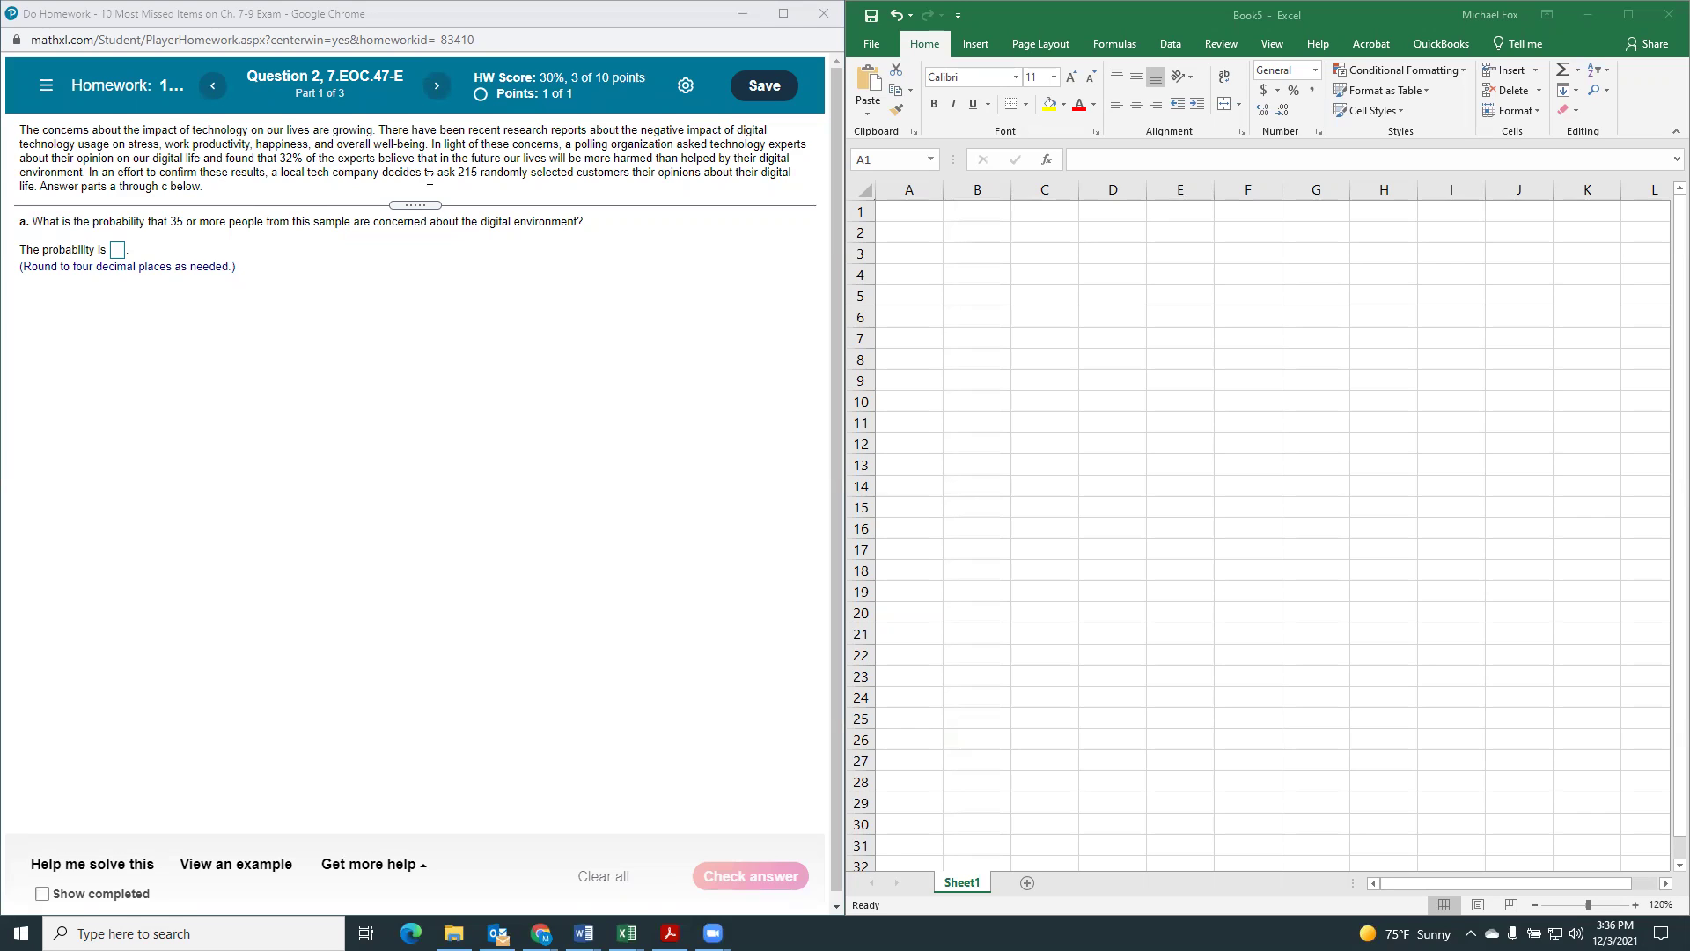
# Enter the labels Claim prop, n and x in column B with values 0.32, 215 and 35, widening column B.
pyautogui.click(967, 246)
pyautogui.click(960, 225)
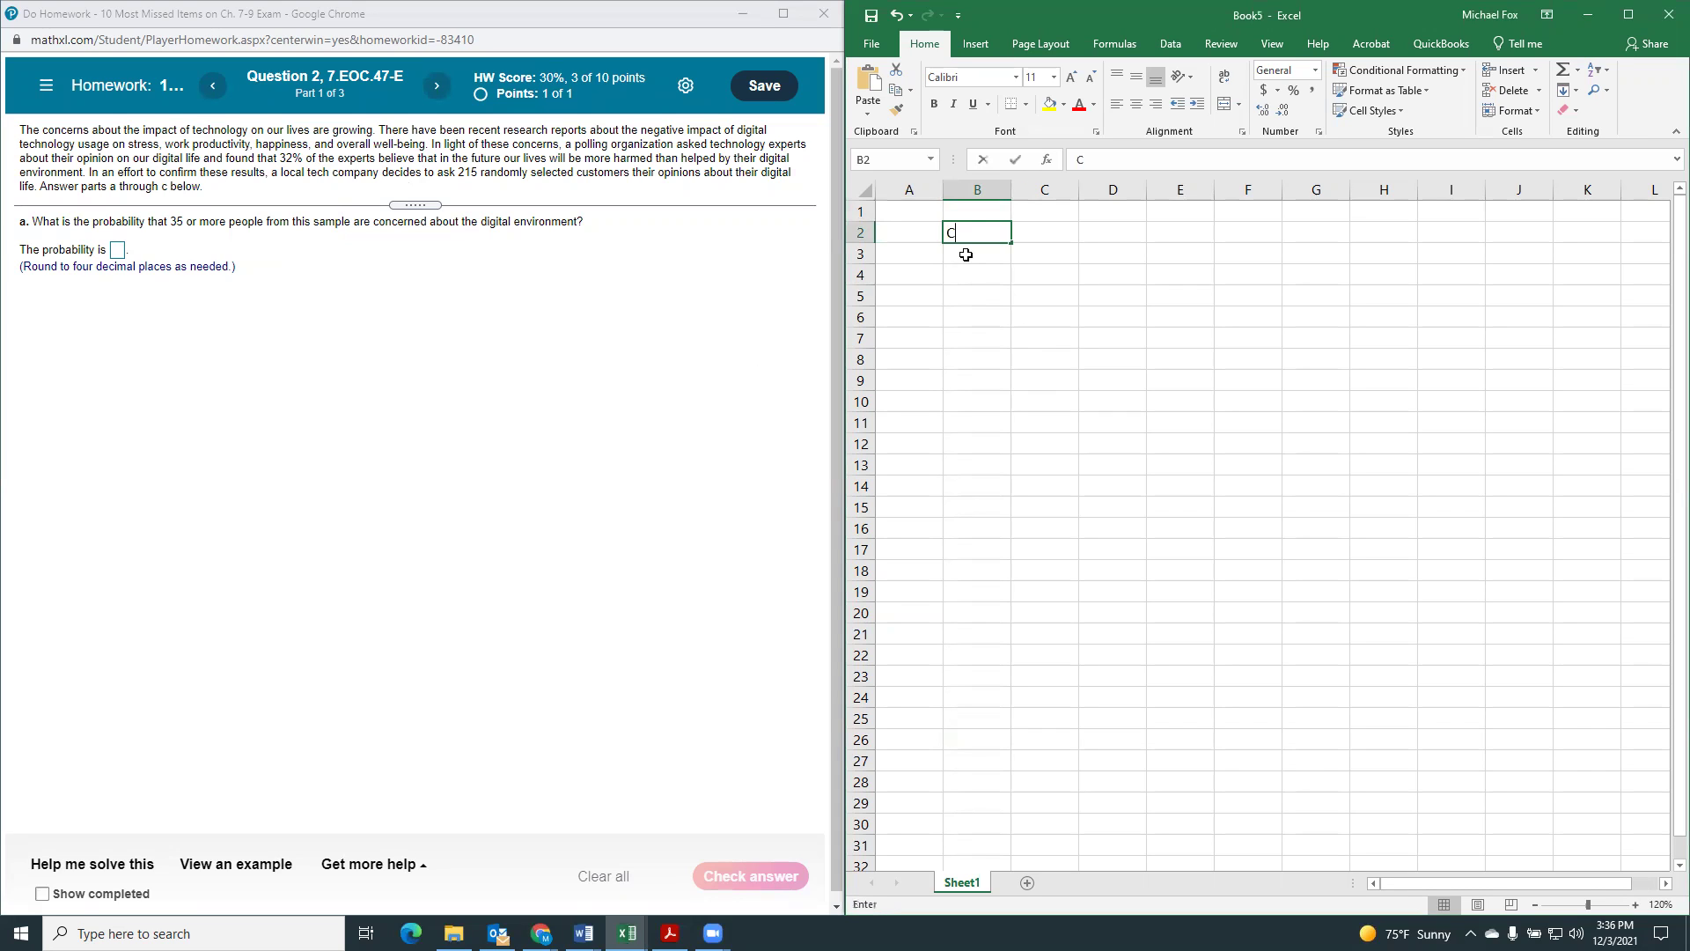
pyautogui.write('Claim prop.')
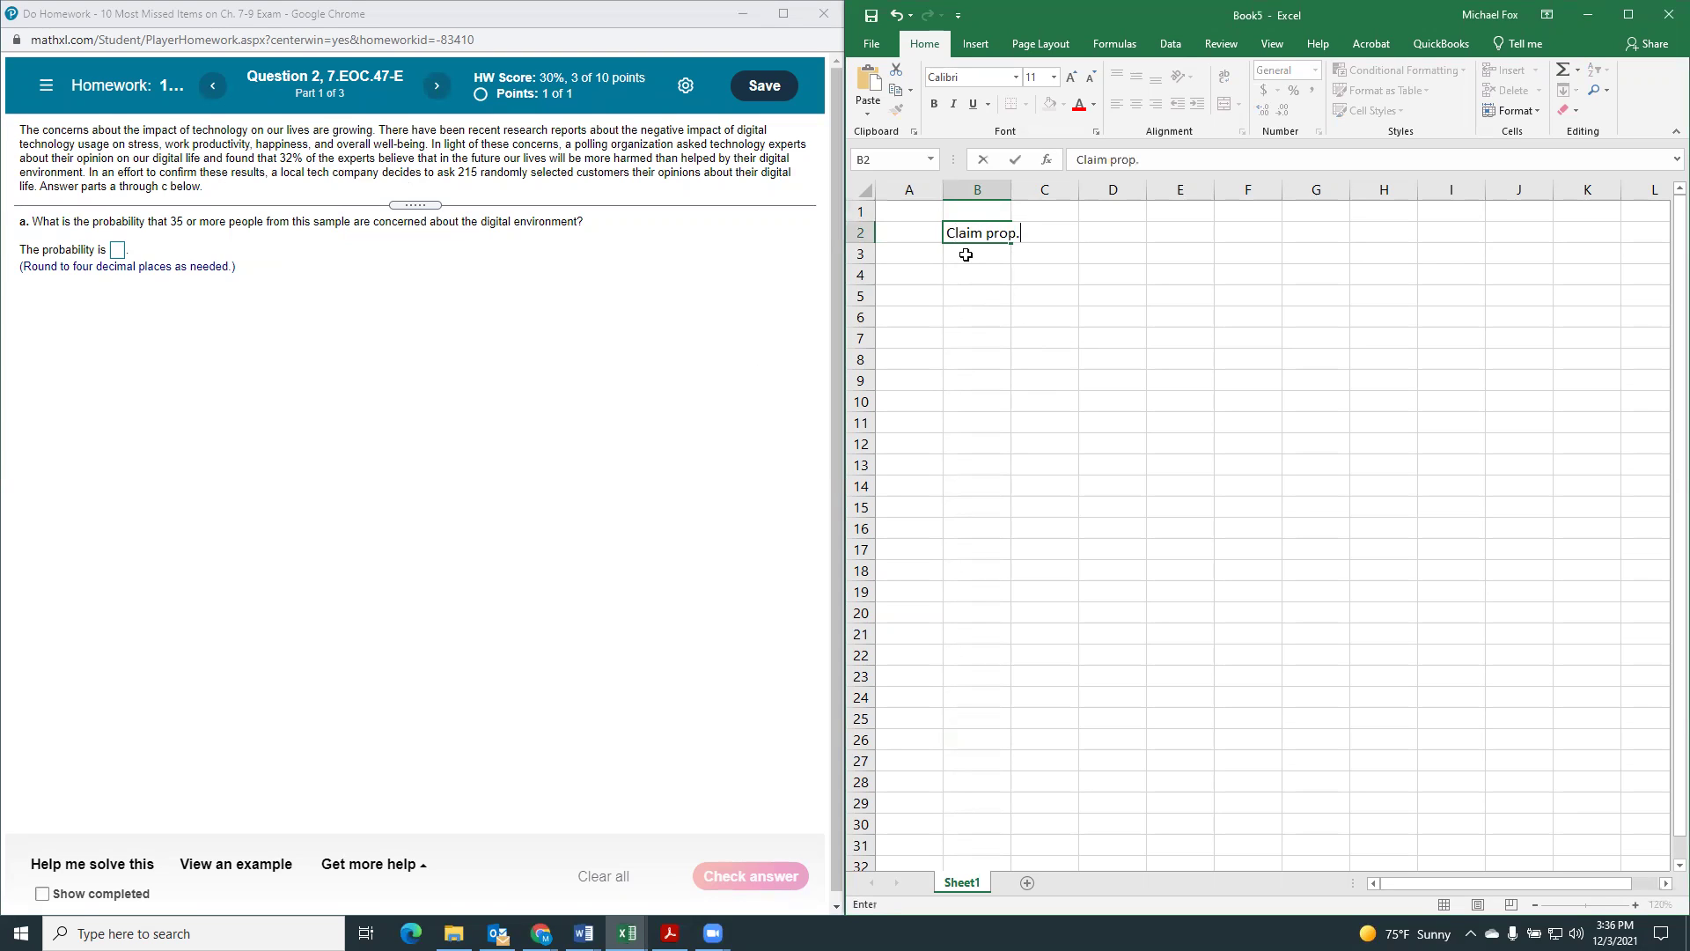
pyautogui.press('Tab')
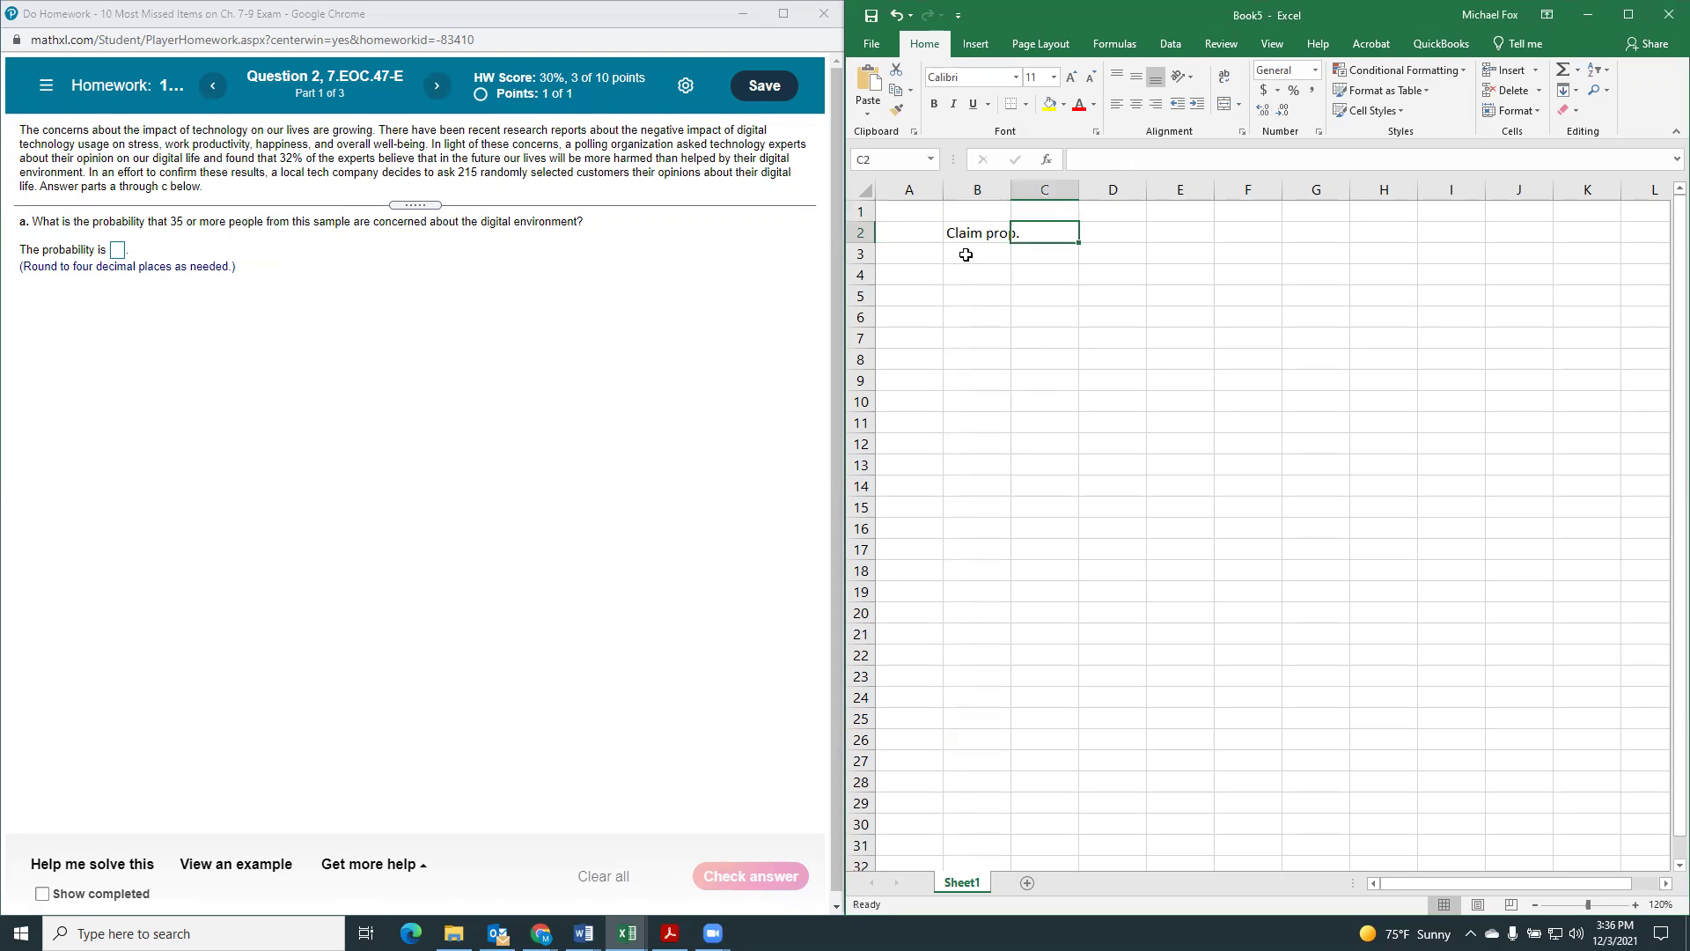
pyautogui.doubleClick(1010, 189)
pyautogui.write('.32')
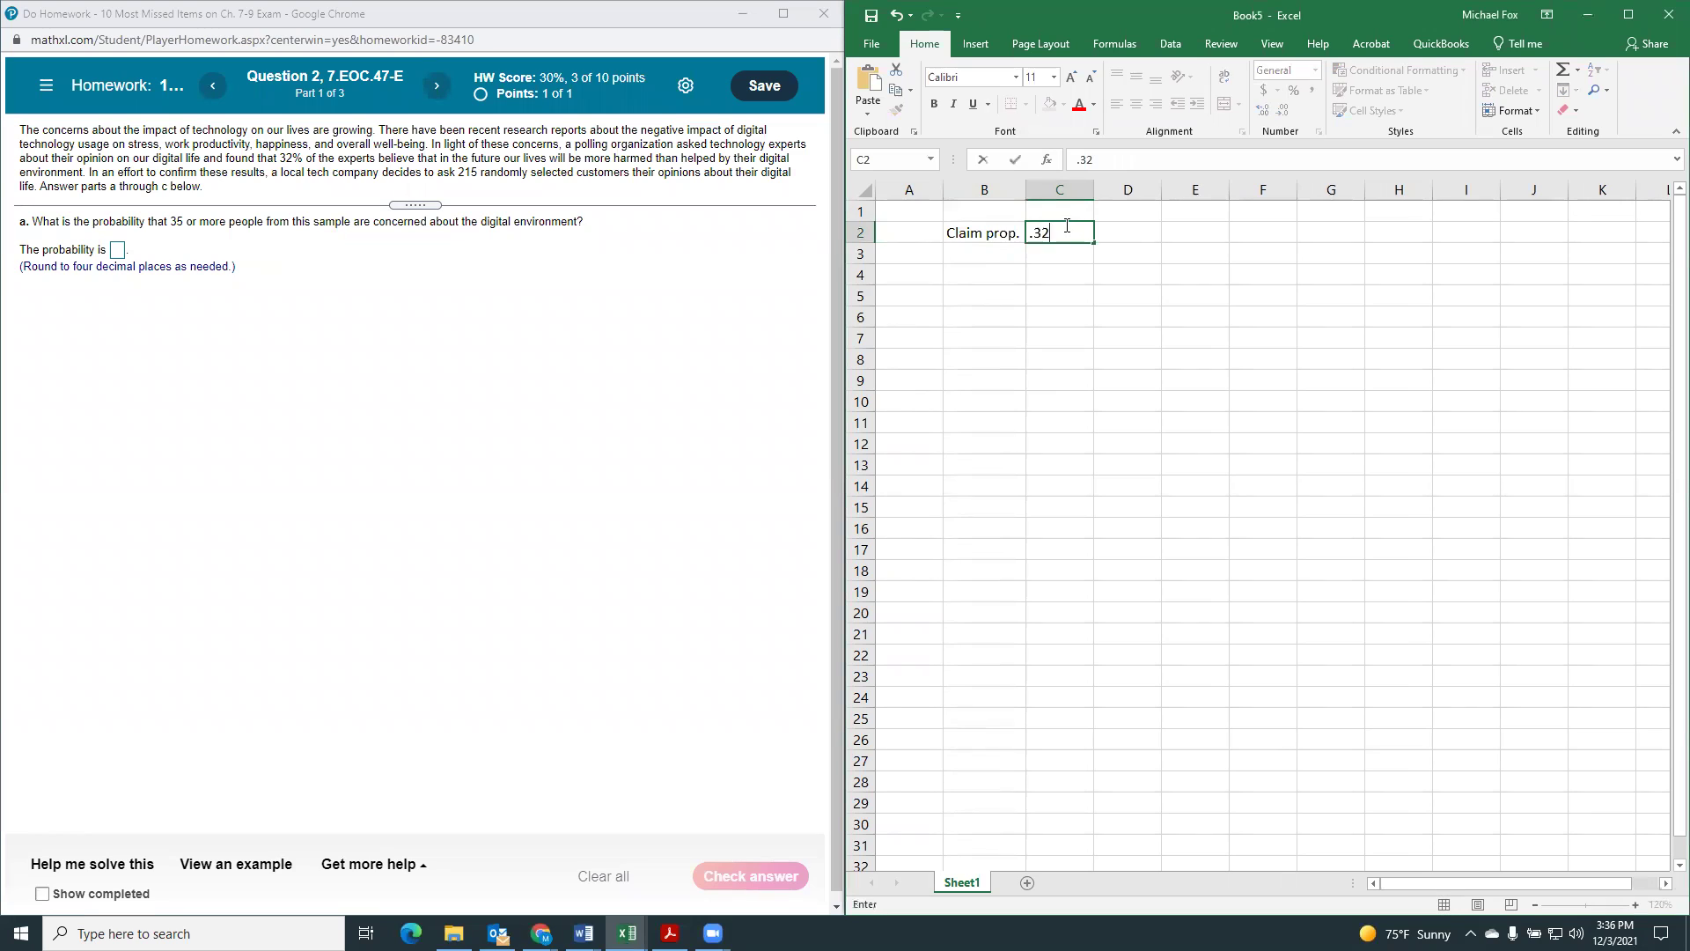
pyautogui.press('Return')
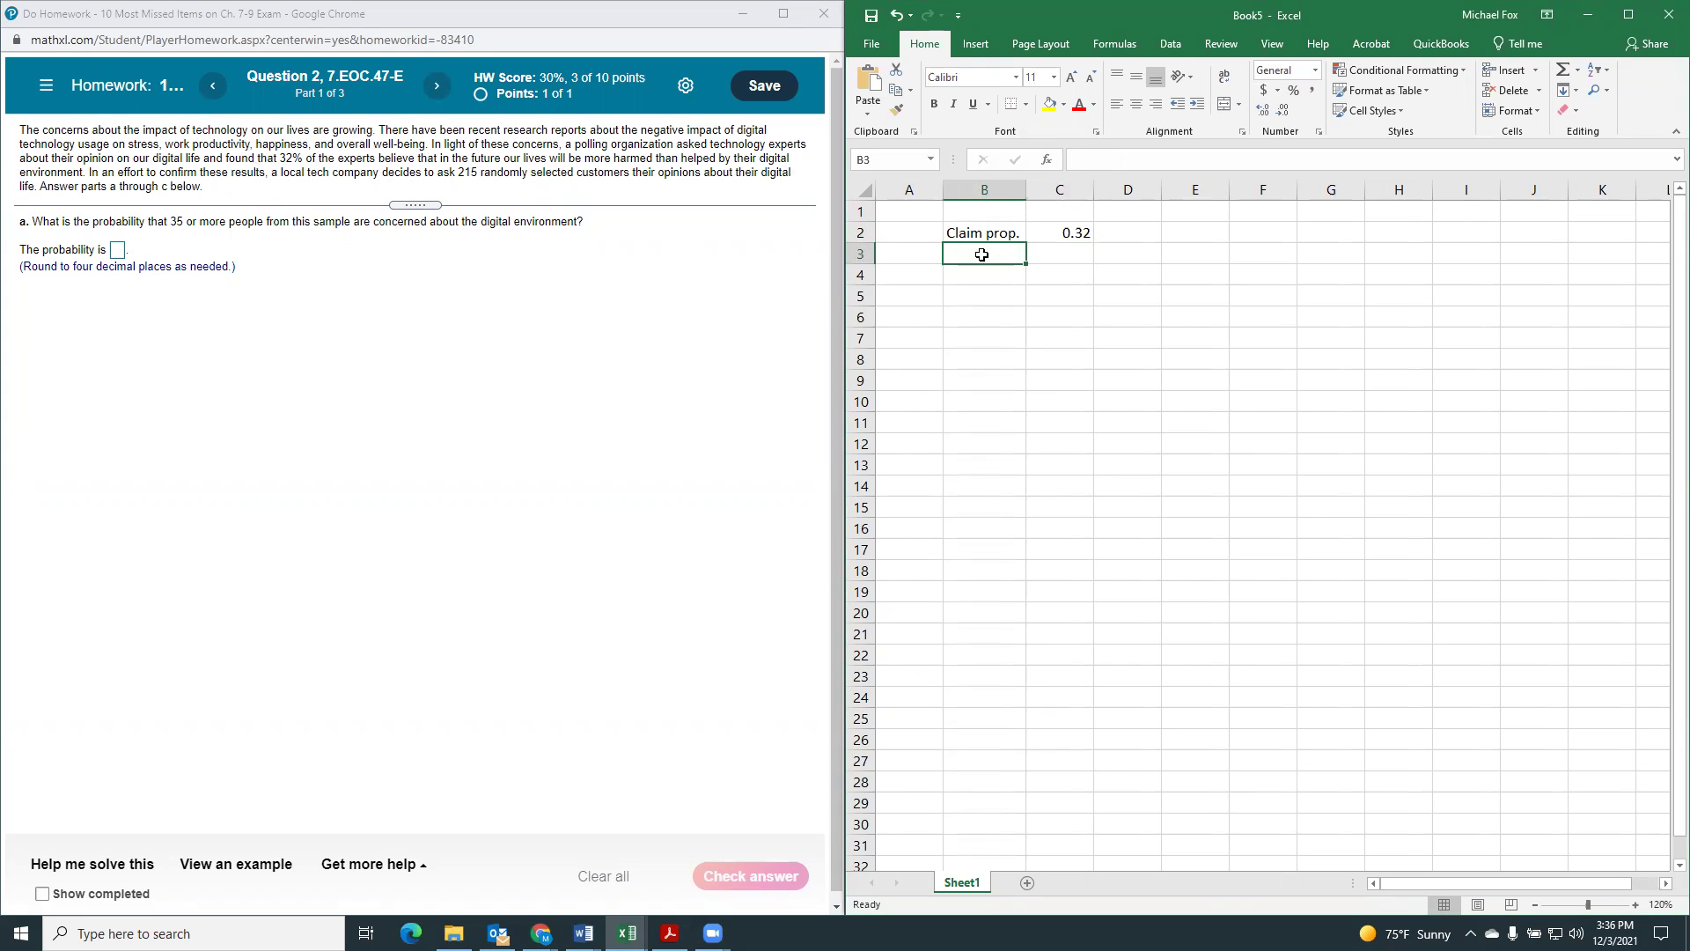
pyautogui.write('n')
pyautogui.press('Tab')
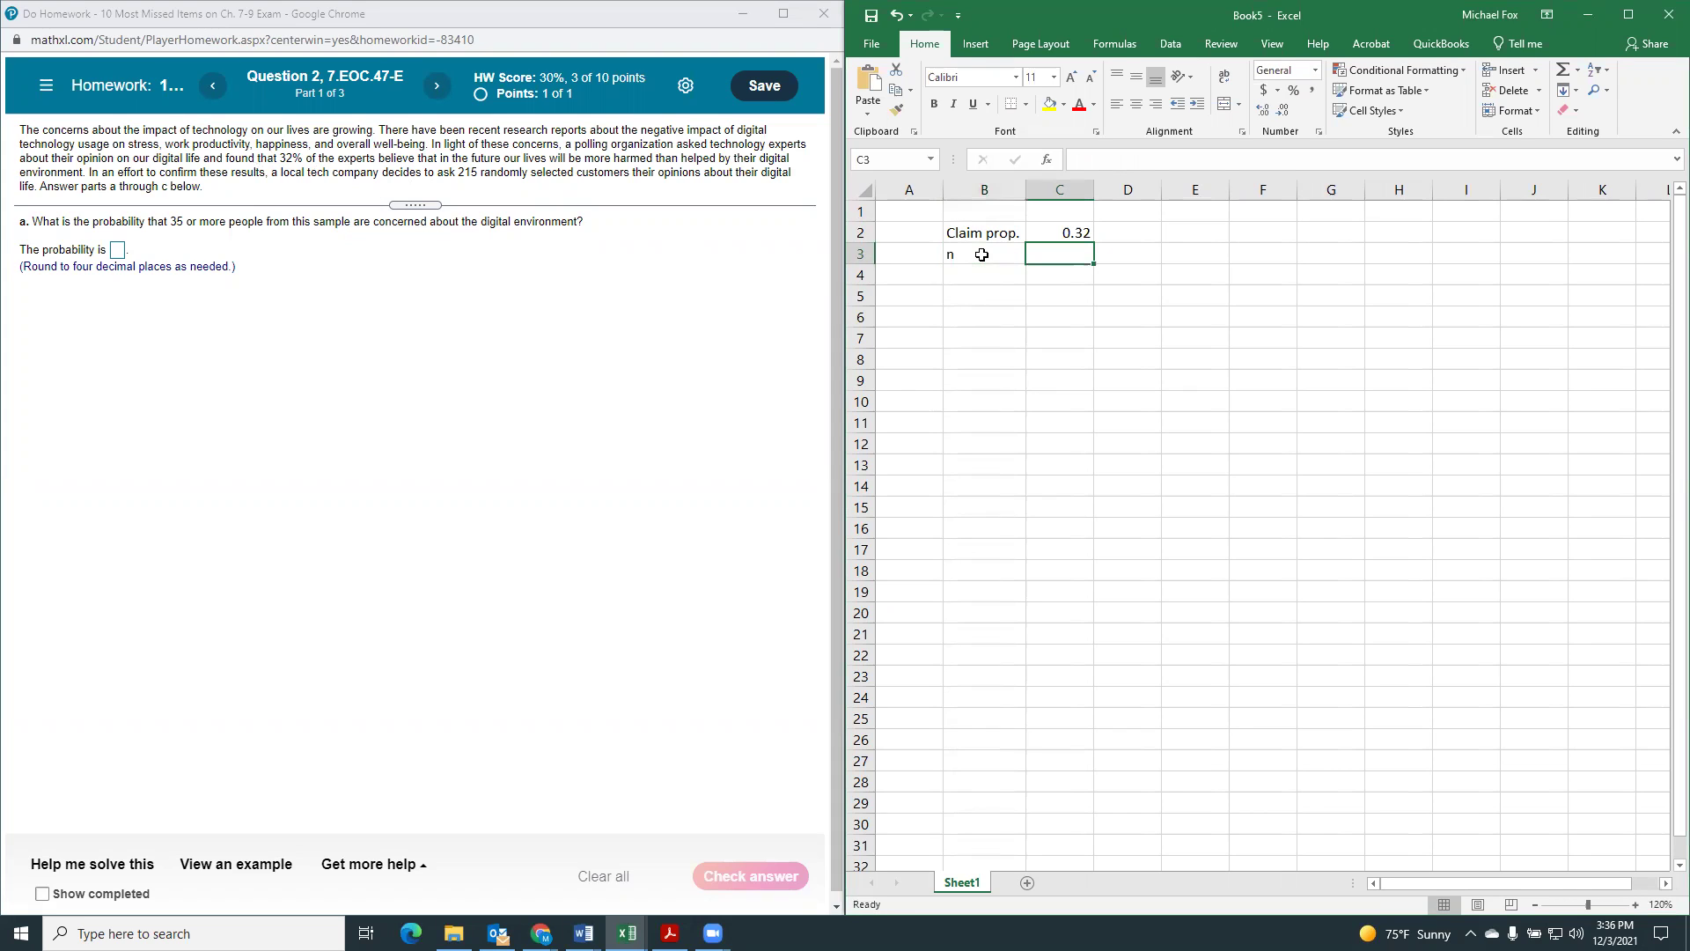
pyautogui.write('215')
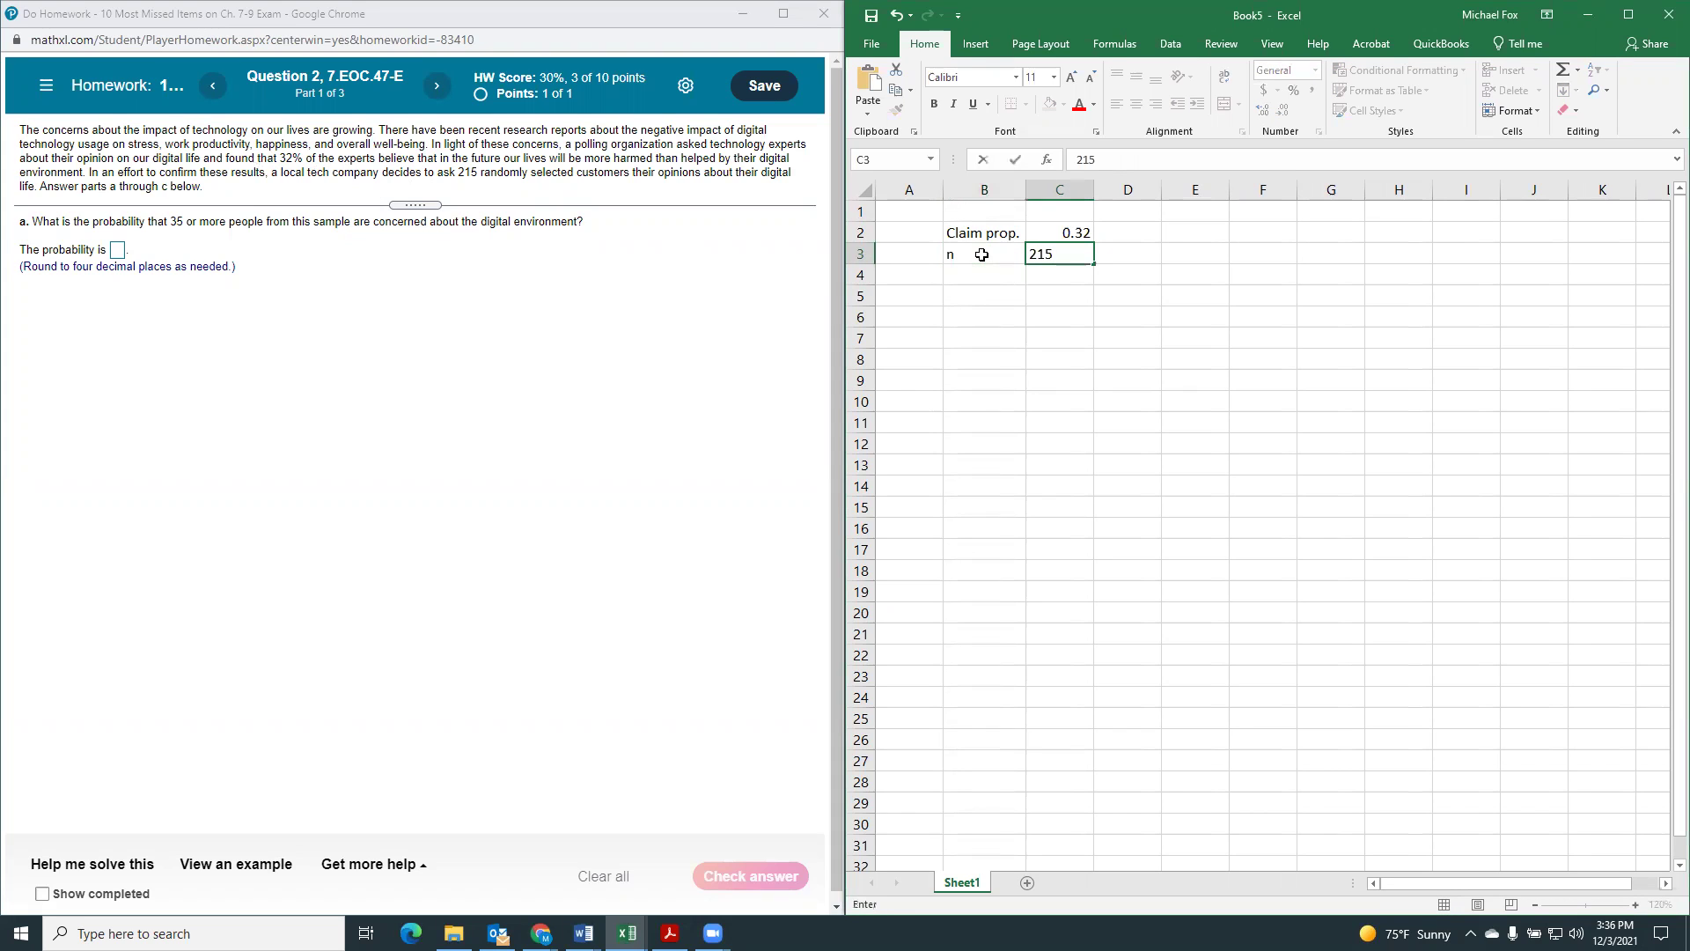
pyautogui.press('Return')
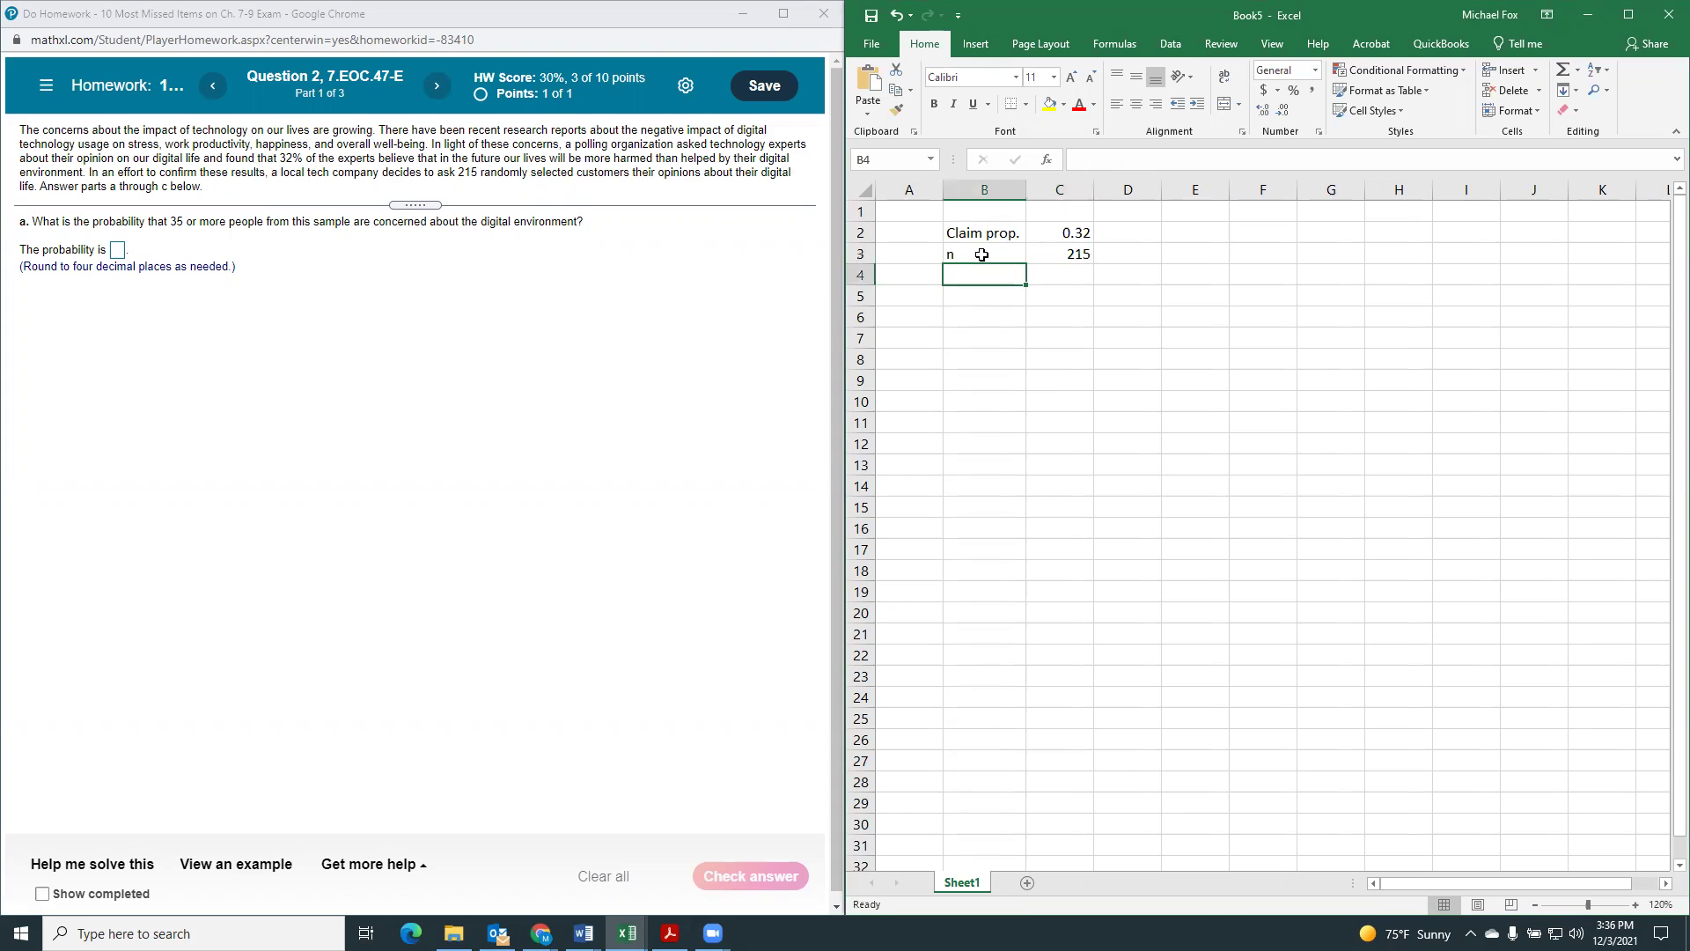
pyautogui.write('x')
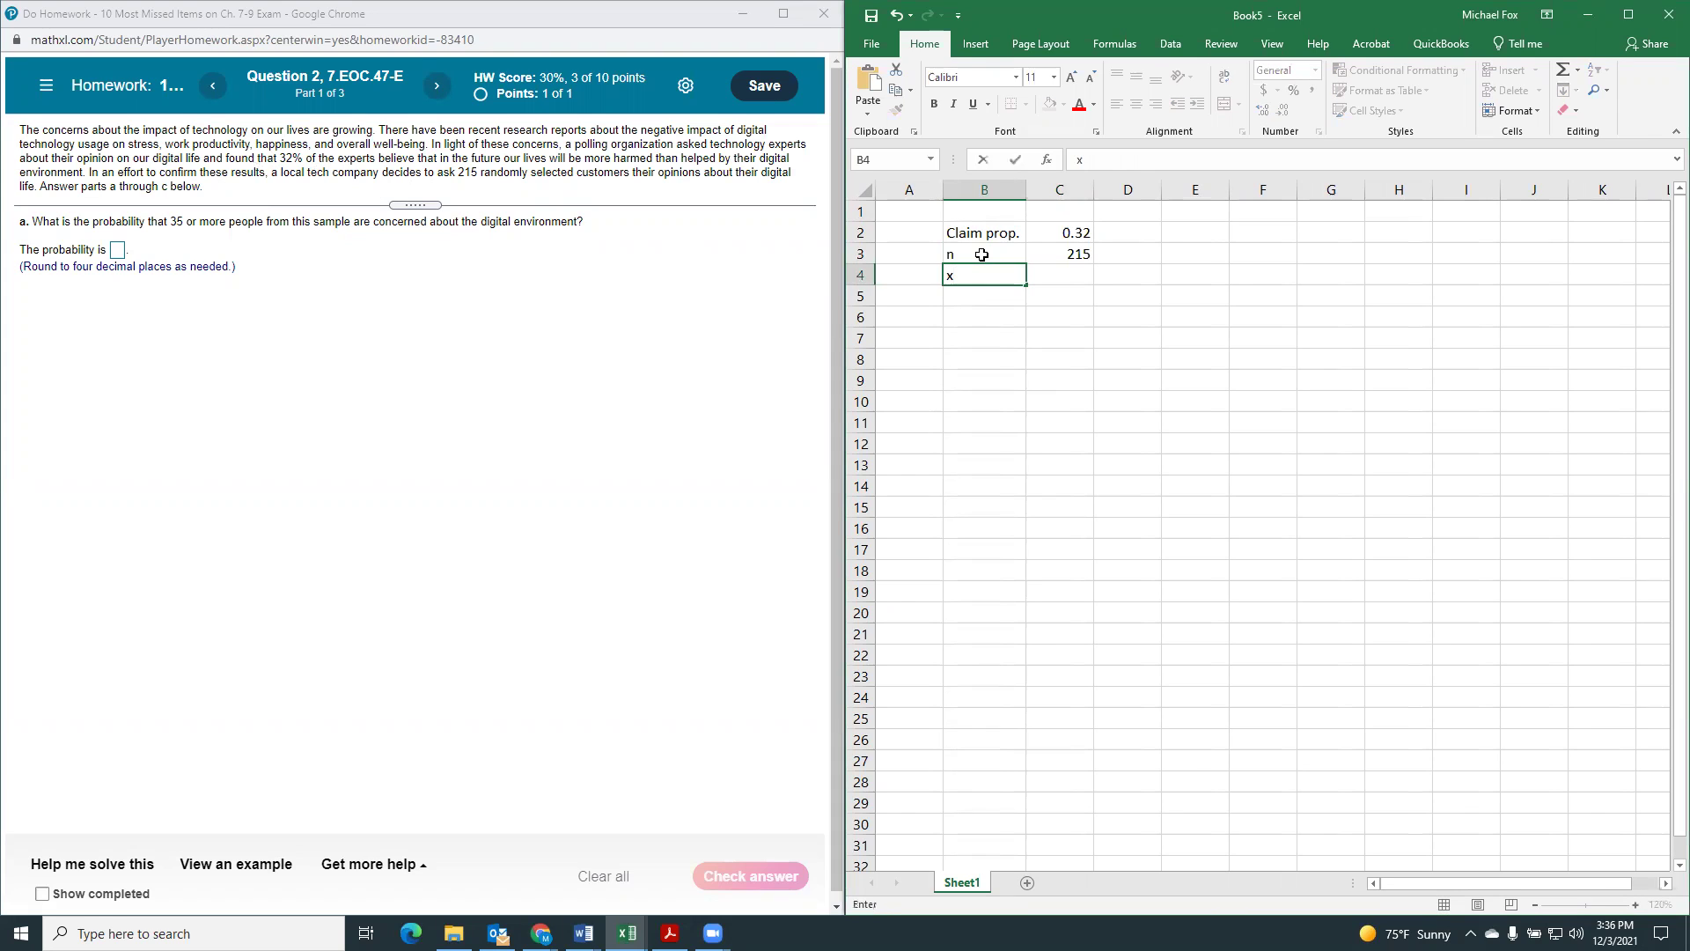
pyautogui.press('Tab')
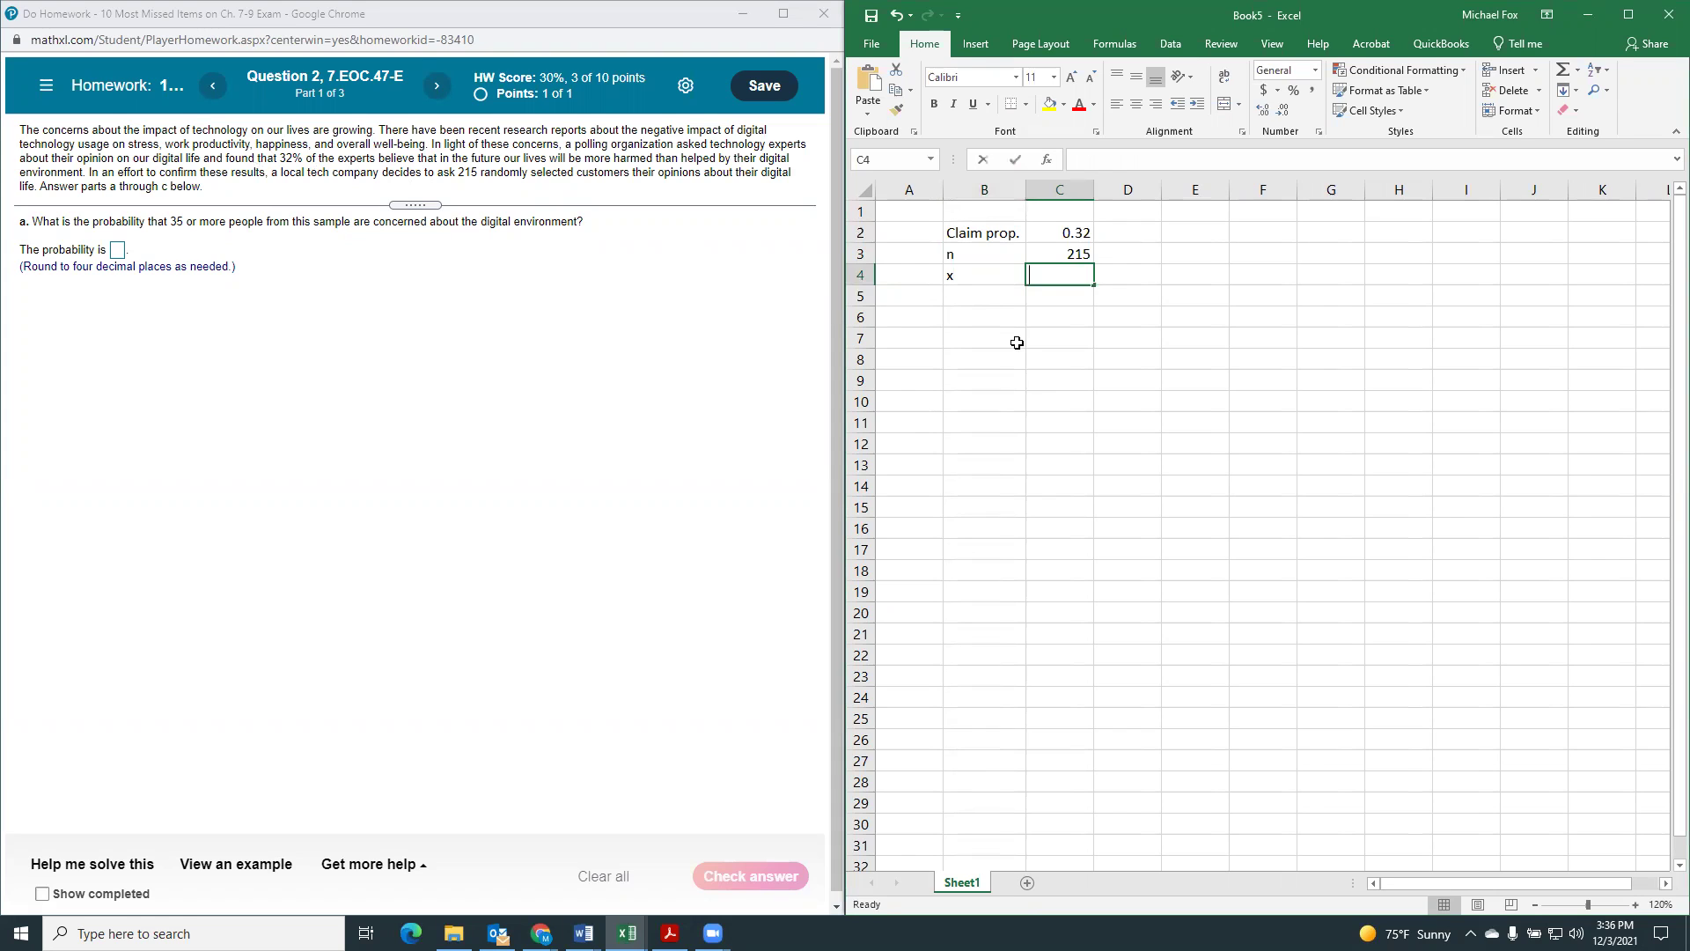
pyautogui.write('35')
pyautogui.press('Return')
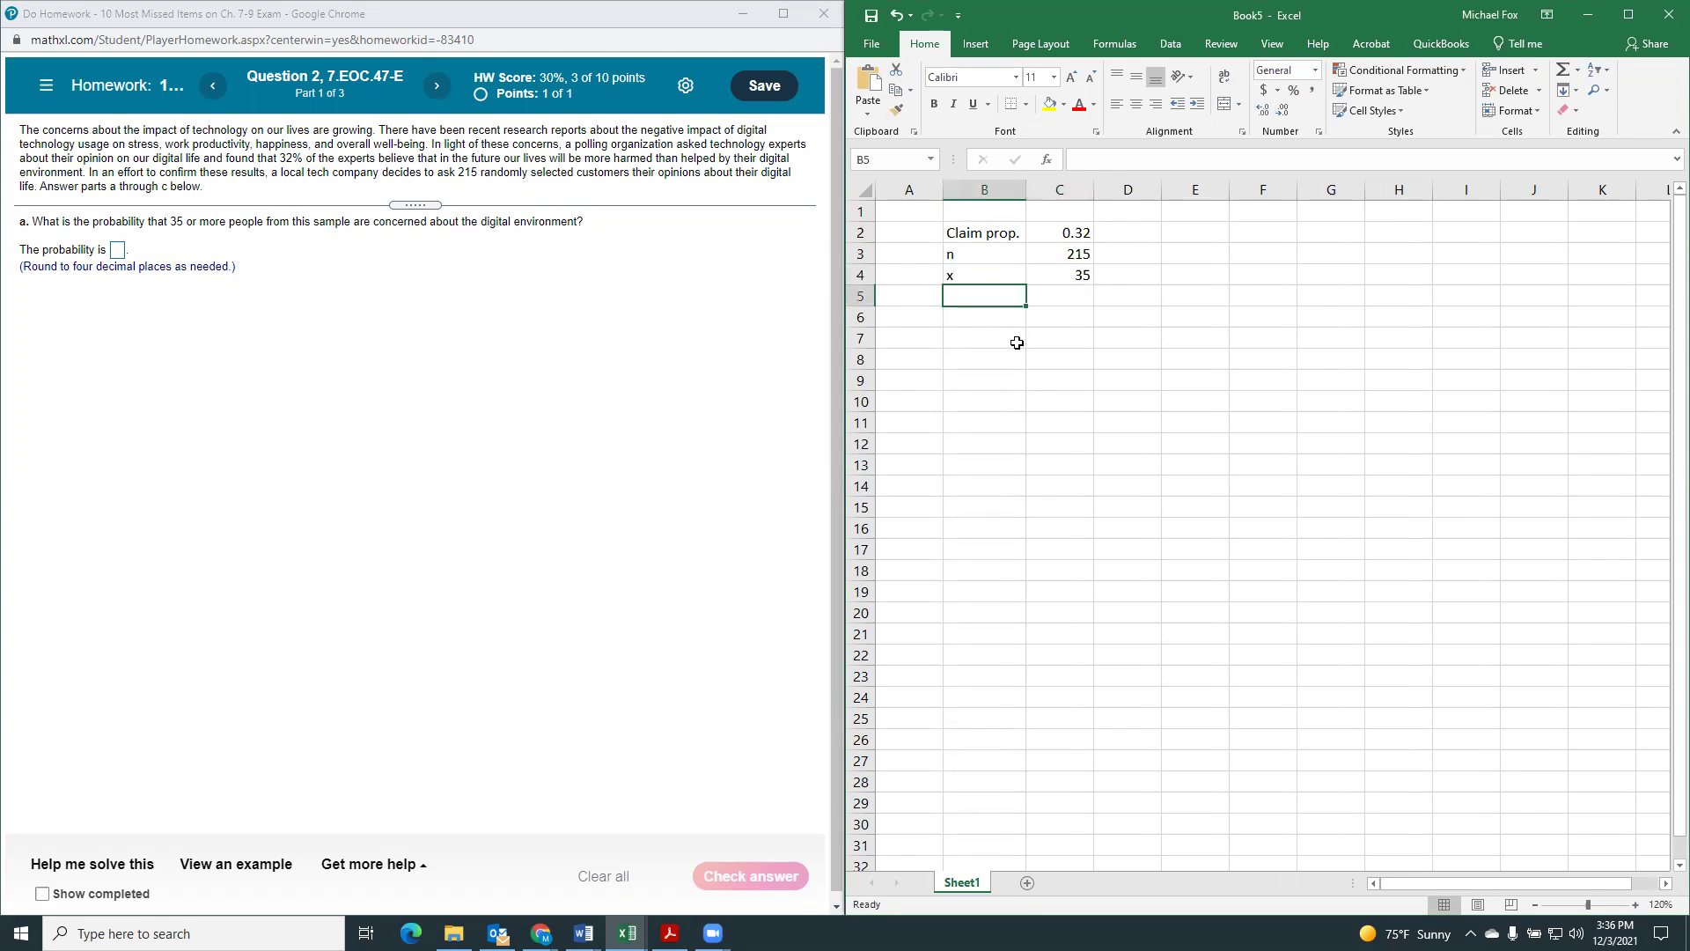
# Label B5 'samp prop' and compute =C4/C3 in C5, giving 0.16279.
pyautogui.write('samp prop.')
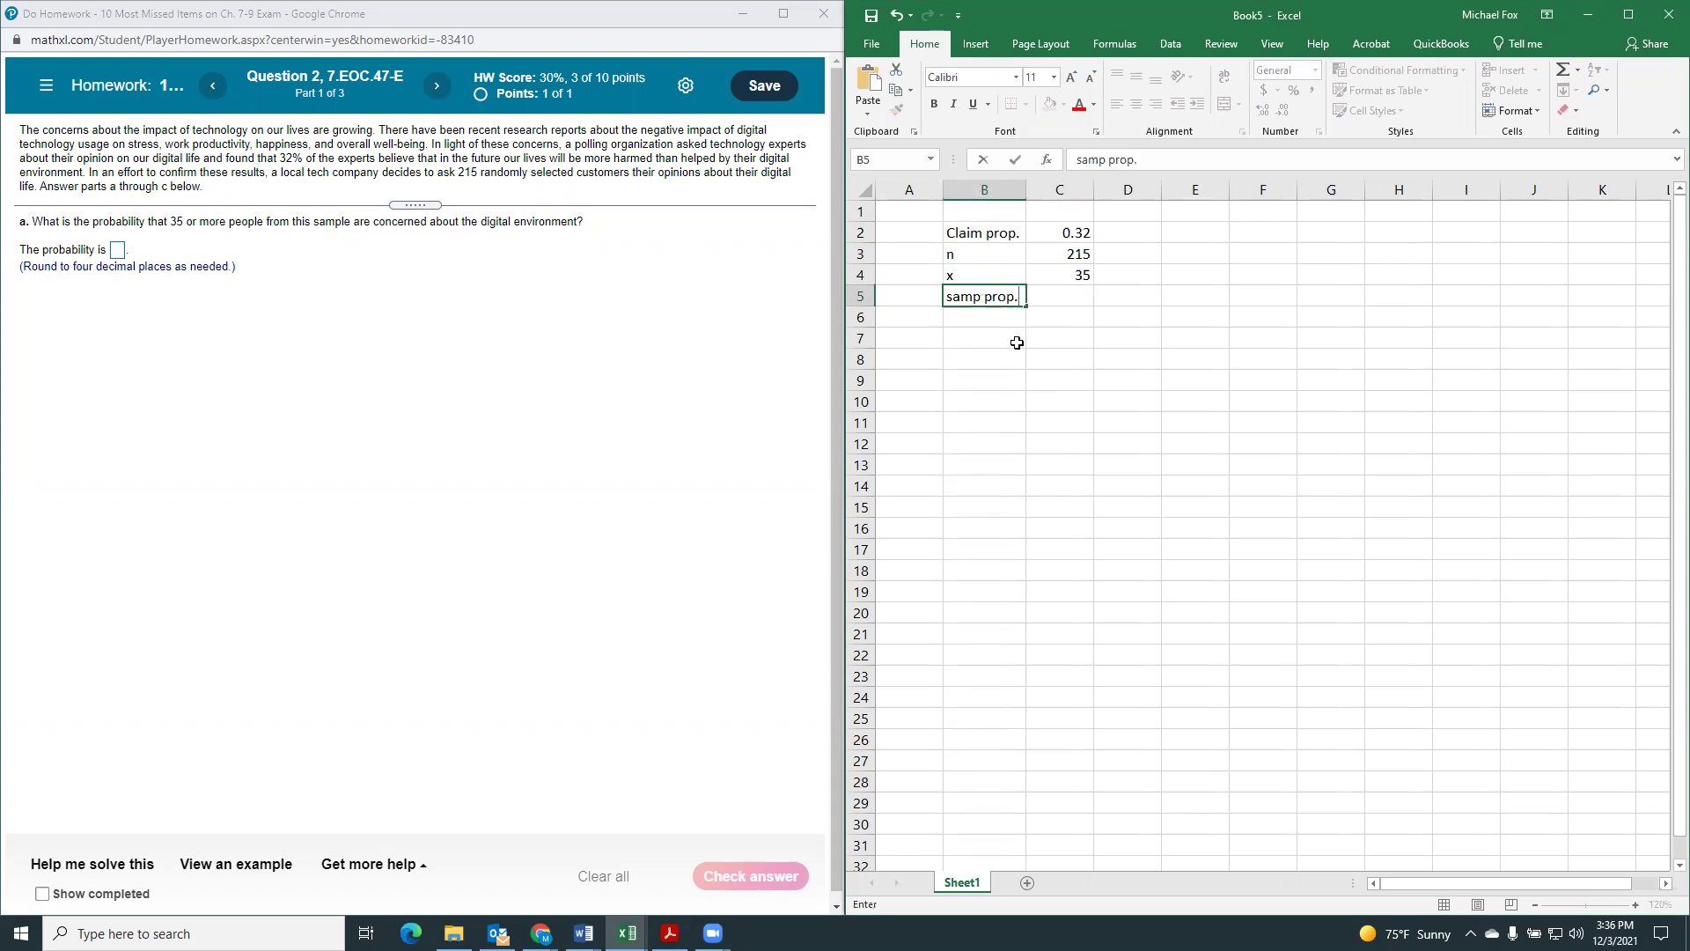
pyautogui.press('Tab')
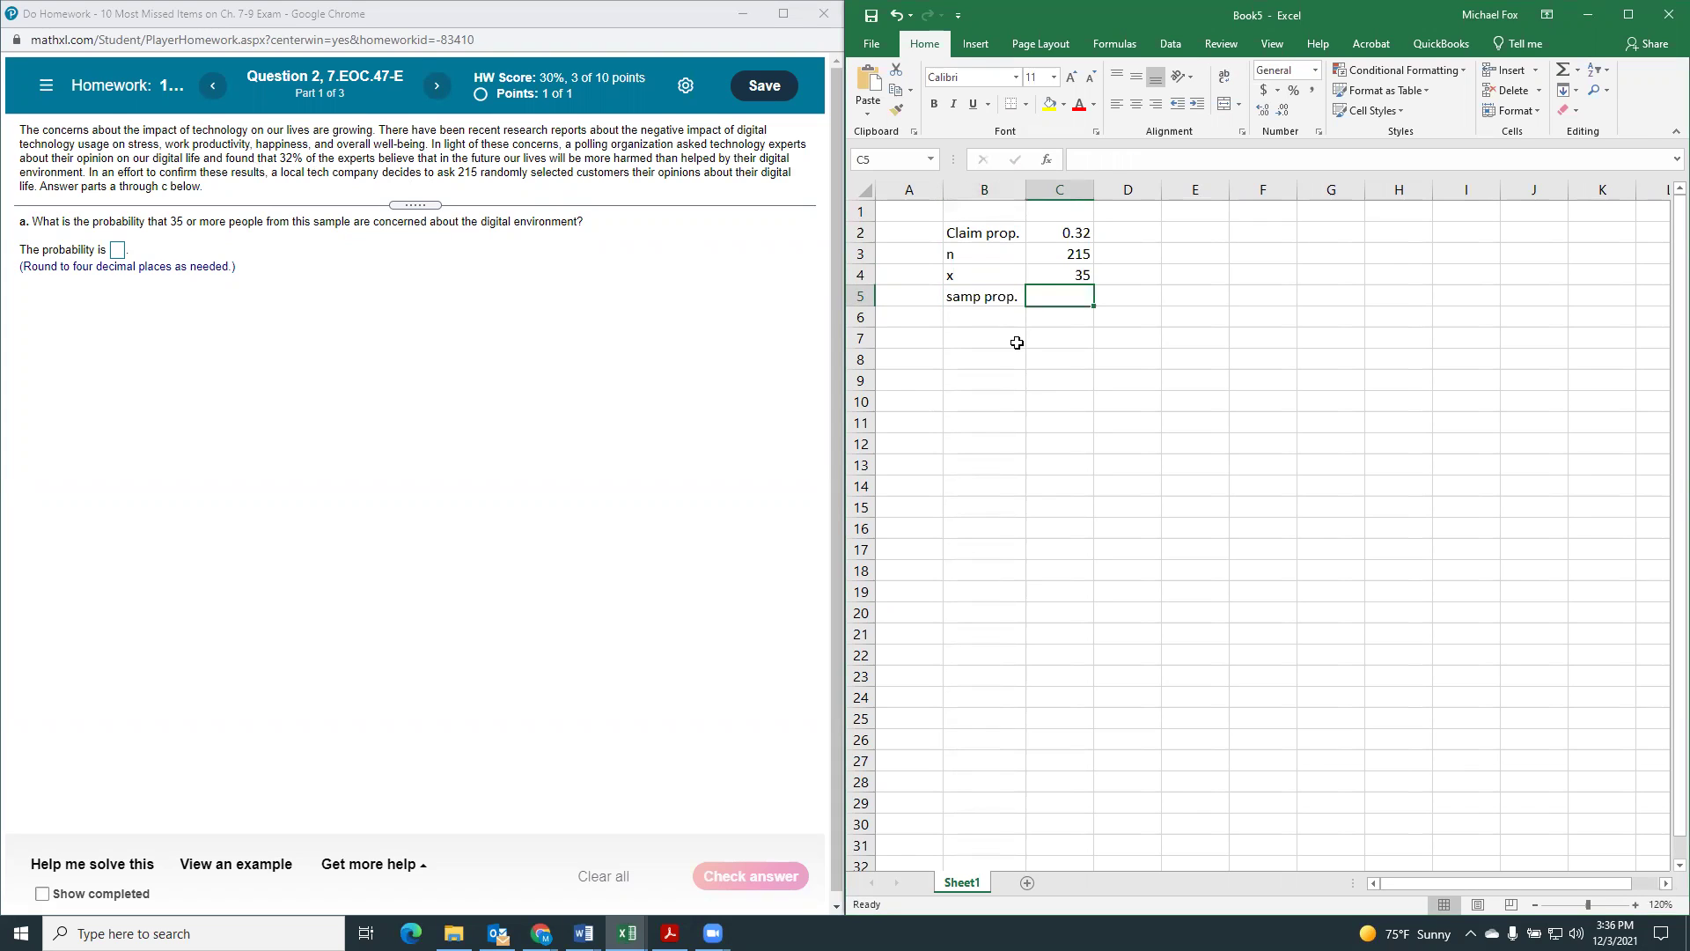
pyautogui.write('=')
pyautogui.click(1055, 273)
pyautogui.write('/')
pyautogui.click(1043, 256)
pyautogui.press('Return')
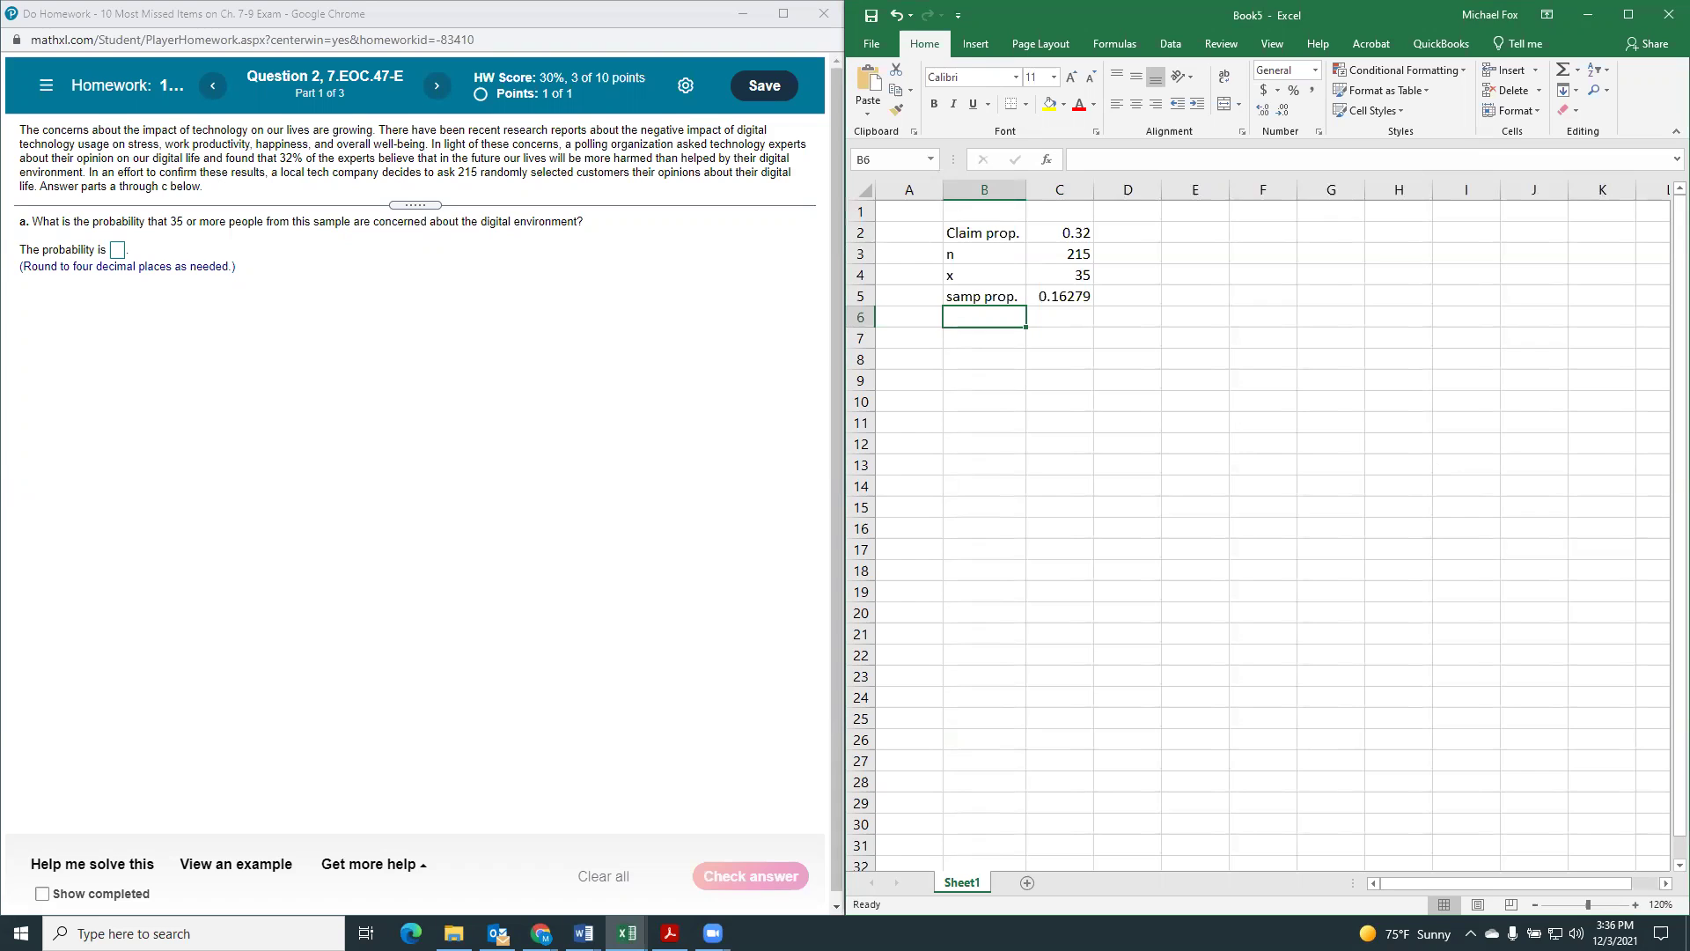
# Paste the standard-error formula image near E4 and add the label 'sep' in B6.
pyautogui.hotkey('alt', 'Tab')
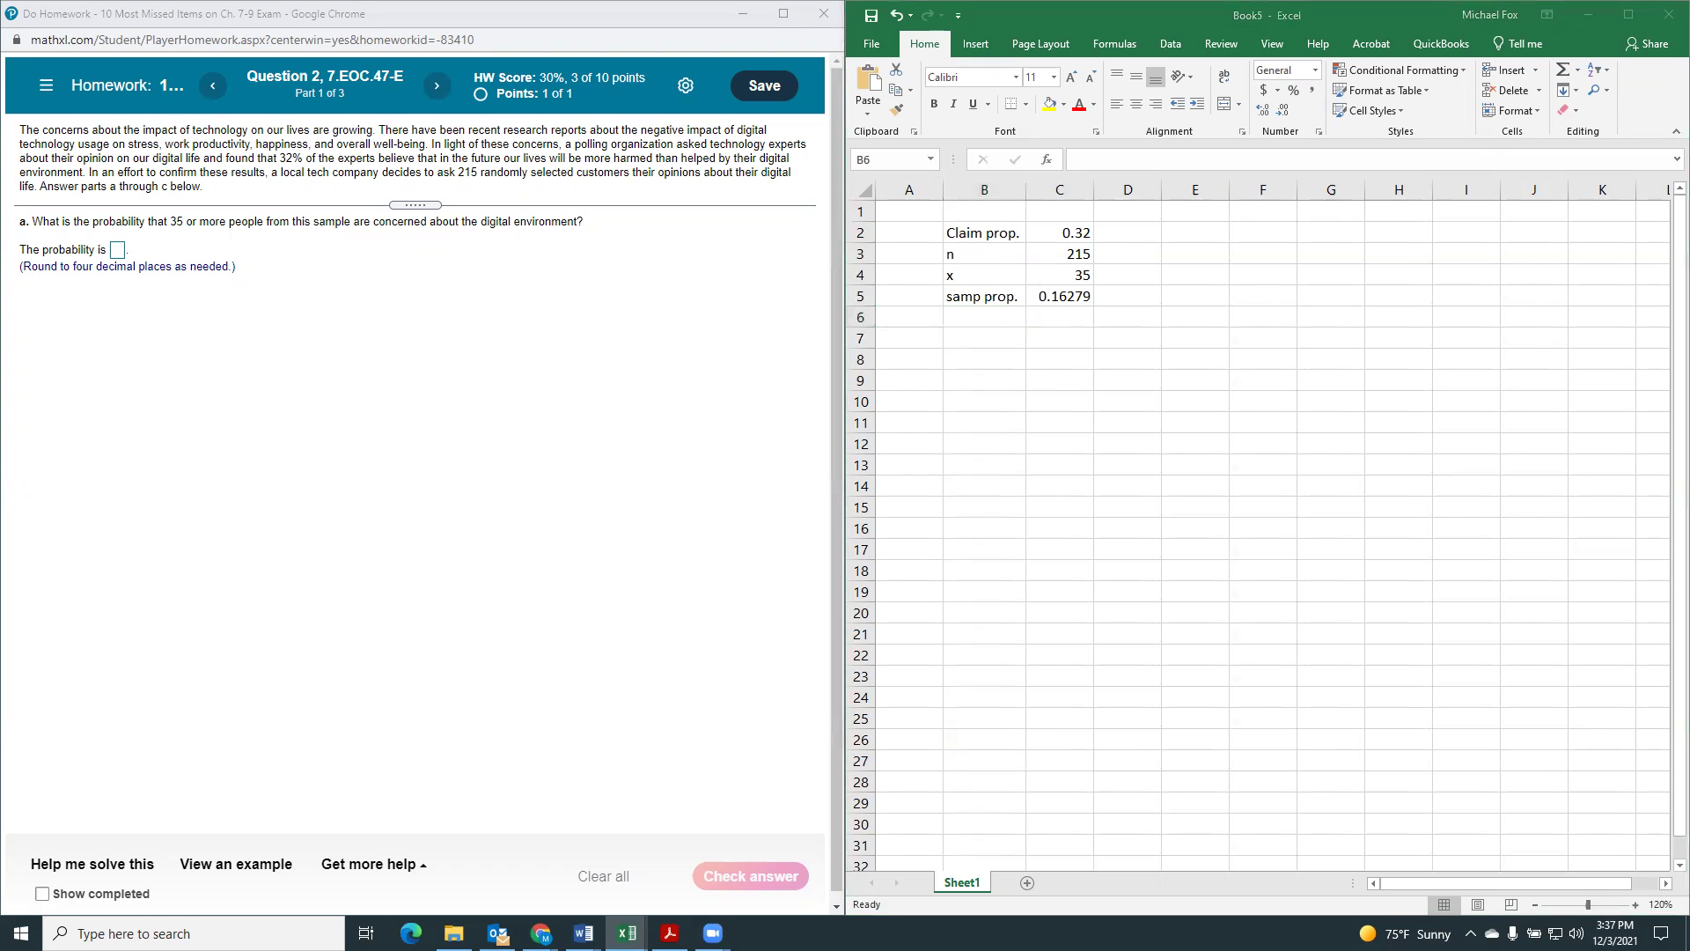
pyautogui.click(1207, 272)
pyautogui.hotkey('ctrl', 'v')
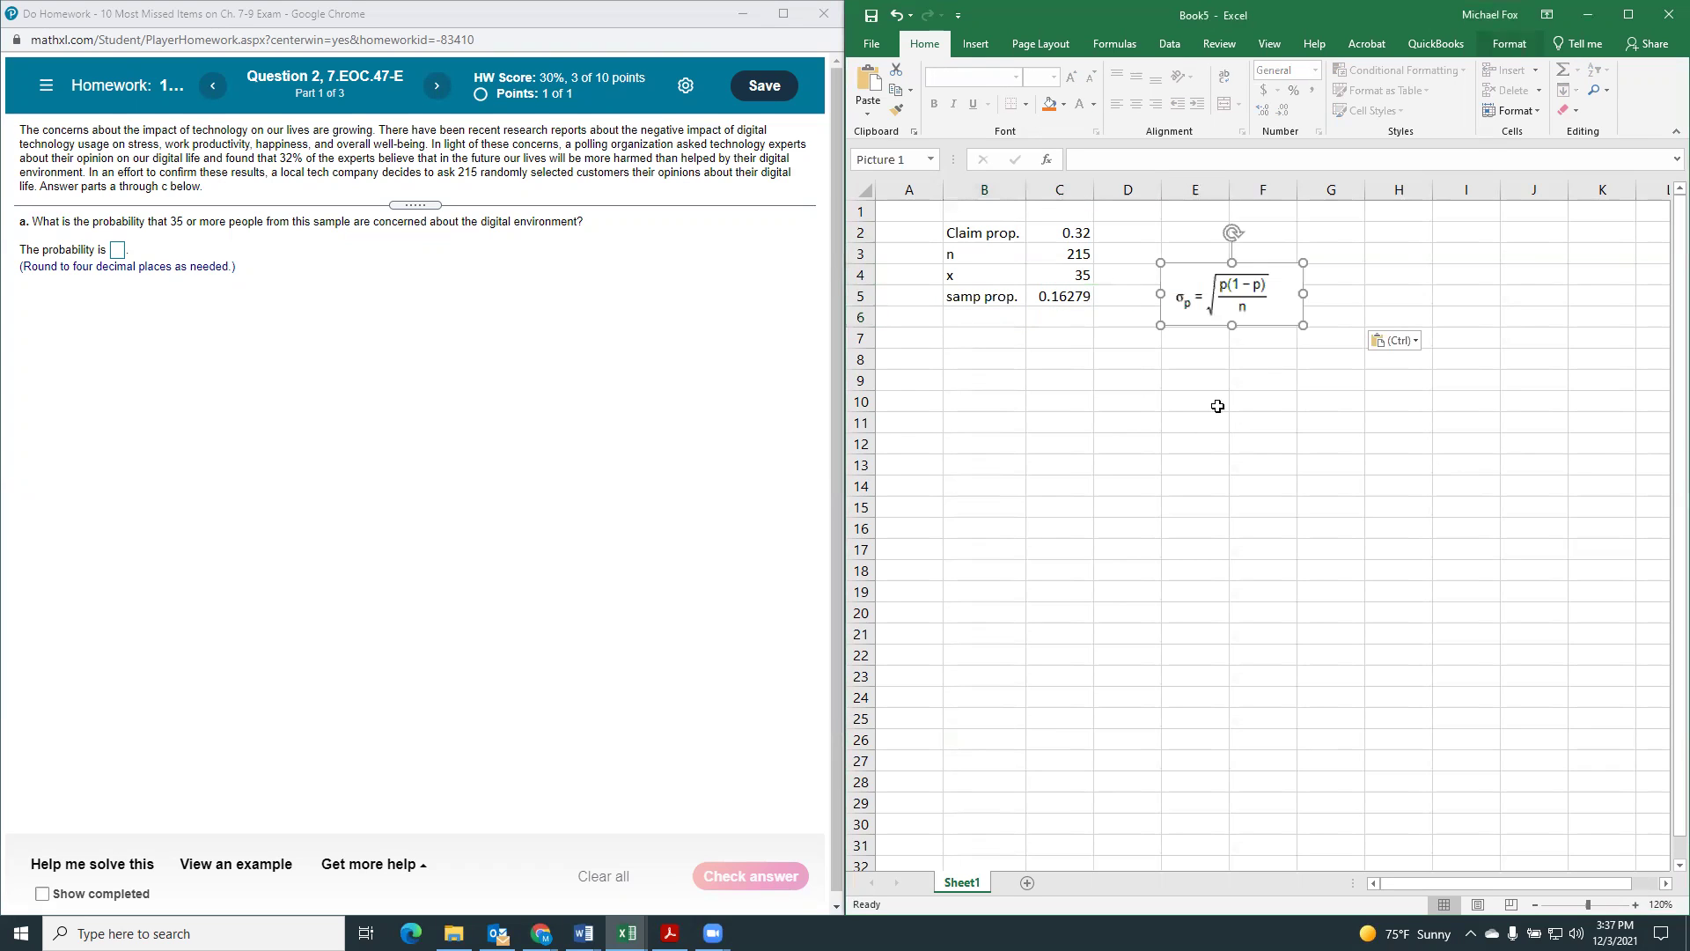
pyautogui.click(1000, 321)
pyautogui.write('sep')
pyautogui.press('Tab')
# Compute the standard error =sqrt((C2*(1-C2))/C3) in C6, giving 0.03181.
pyautogui.write('=')
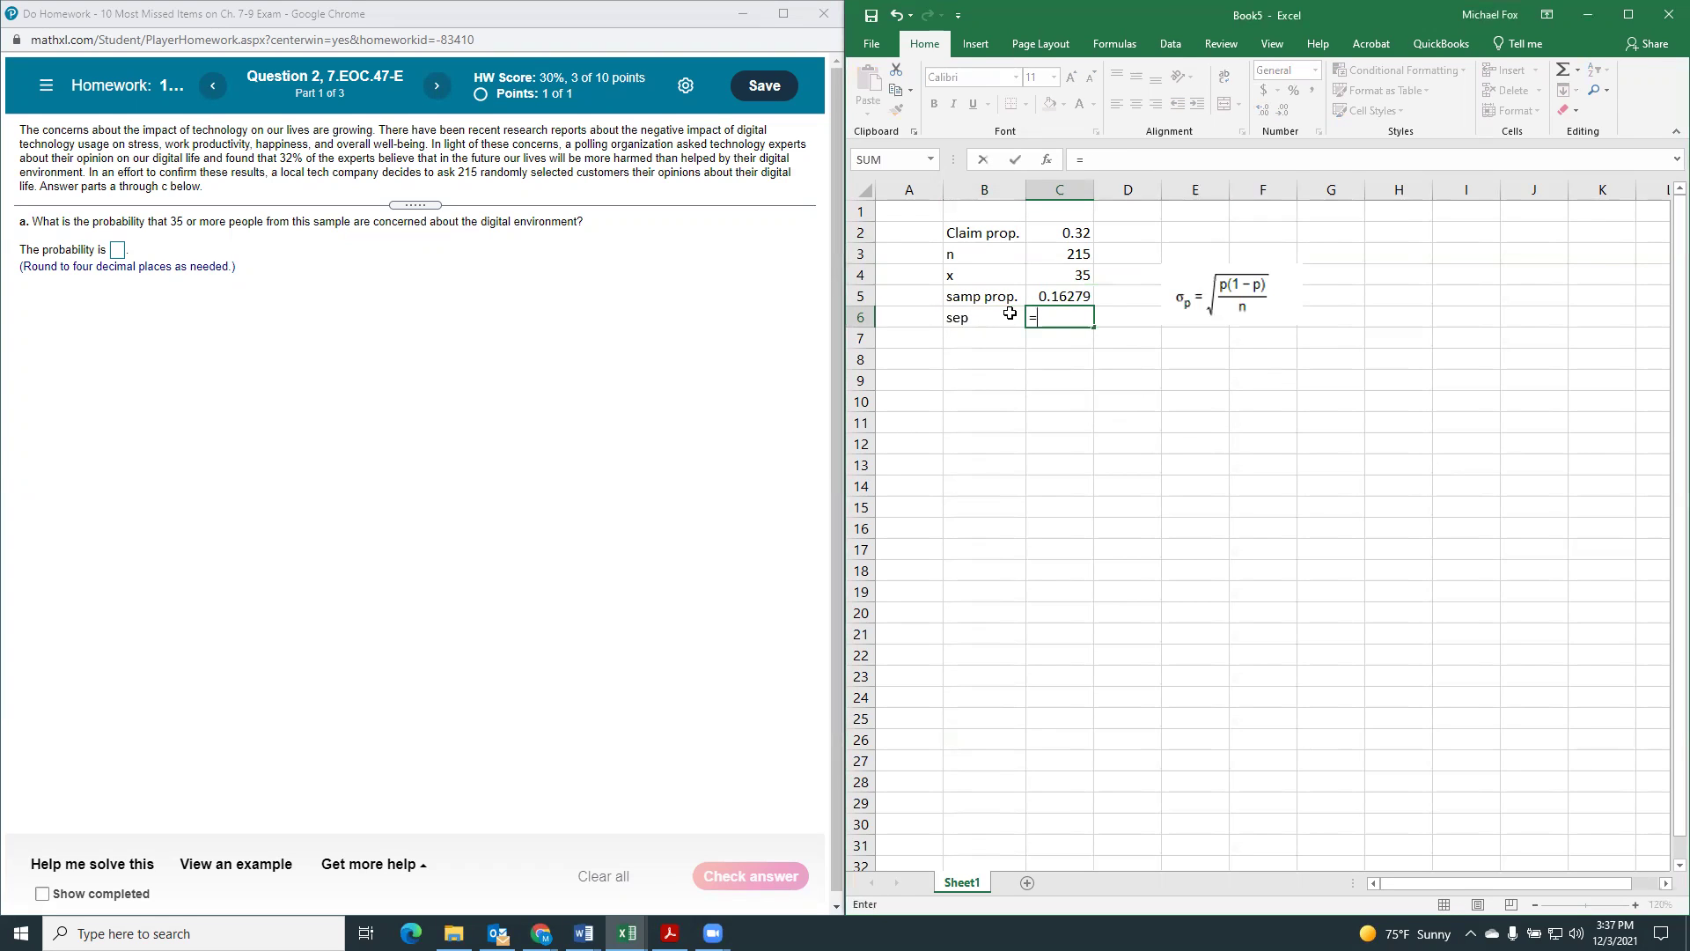
pyautogui.write('sqrt(')
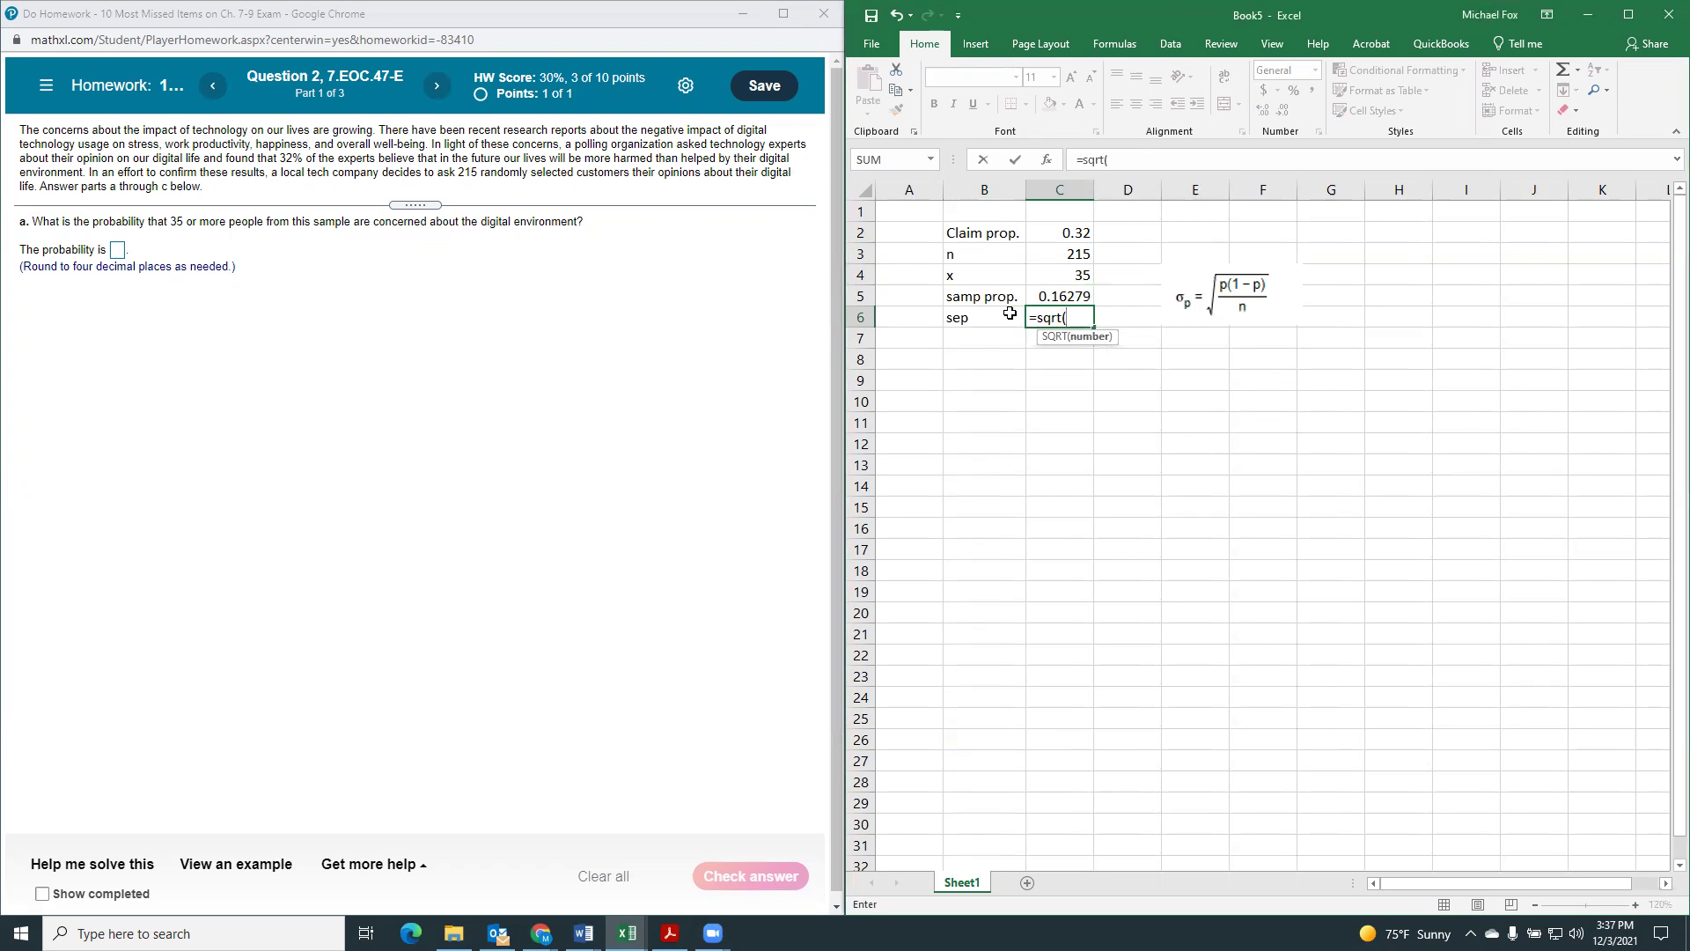
pyautogui.write('(')
pyautogui.click(1048, 228)
pyautogui.write('*1')
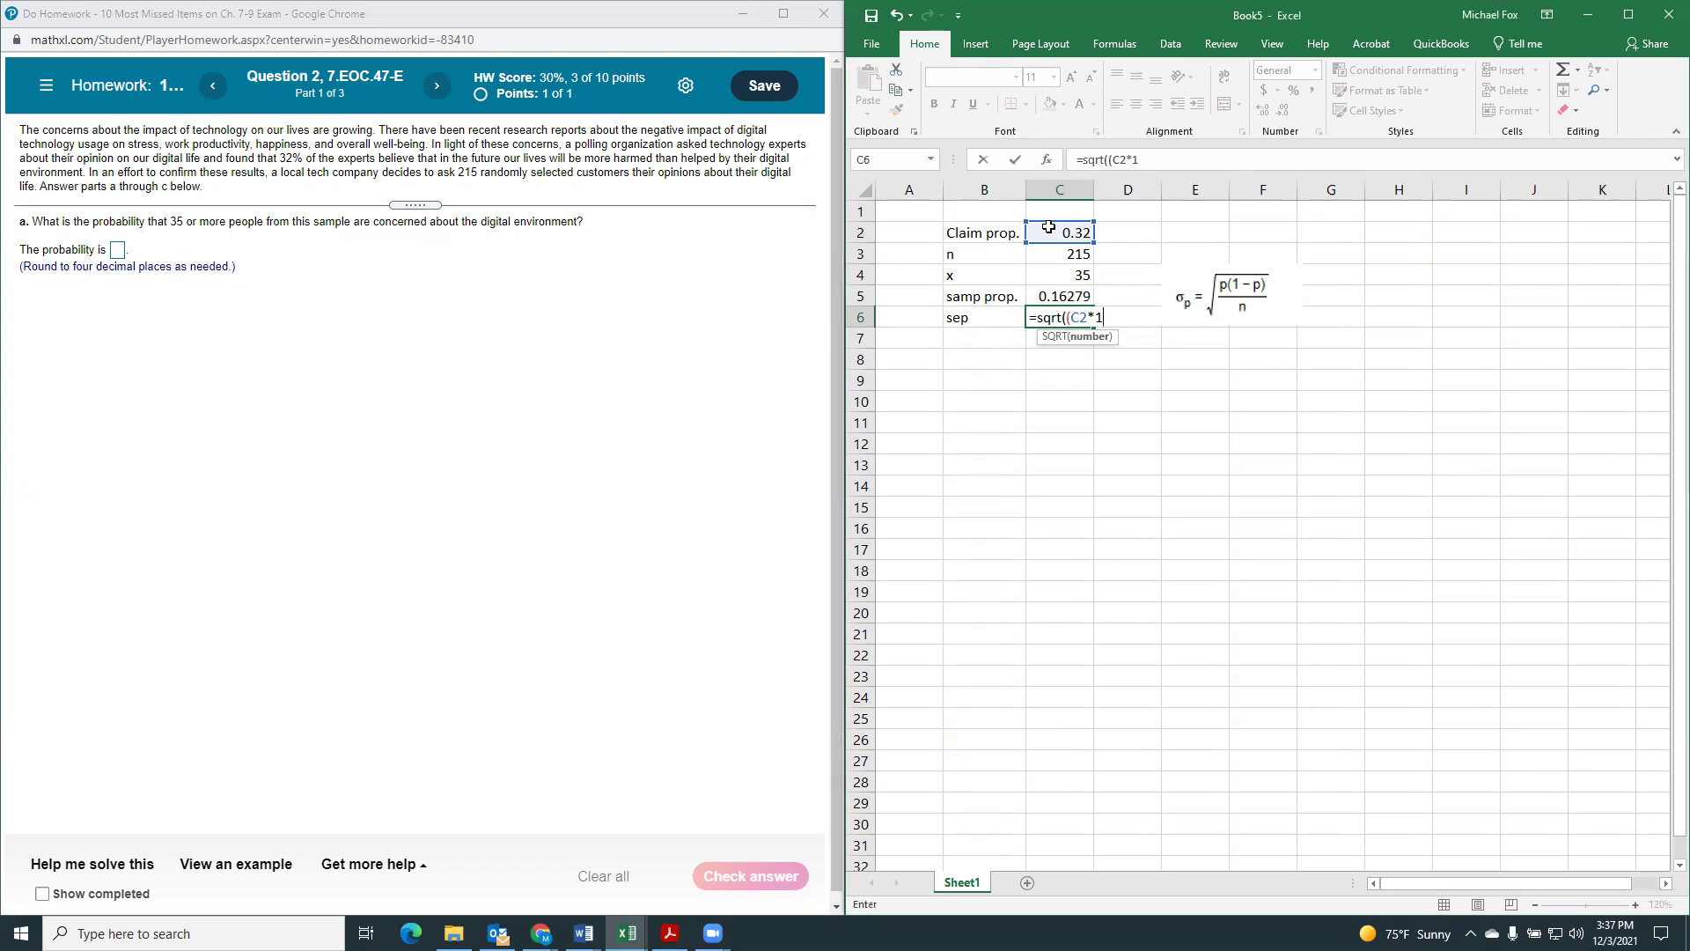
pyautogui.press('BackSpace')
pyautogui.write('(1-')
pyautogui.click(1048, 228)
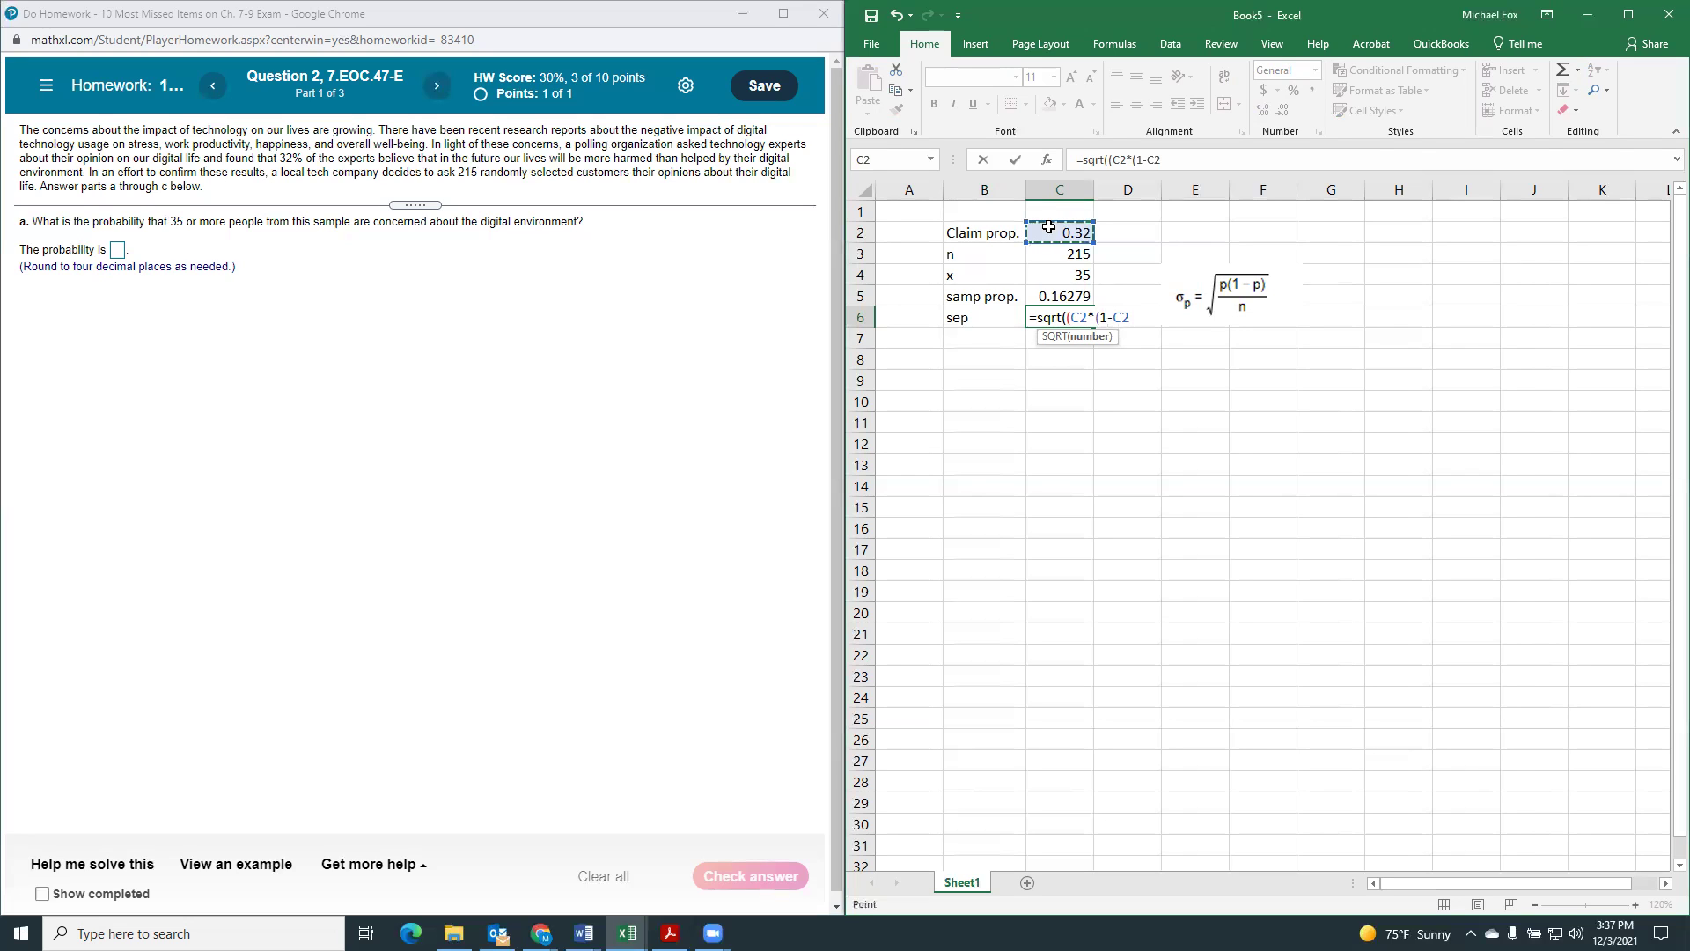
pyautogui.write('))/')
pyautogui.click(1048, 254)
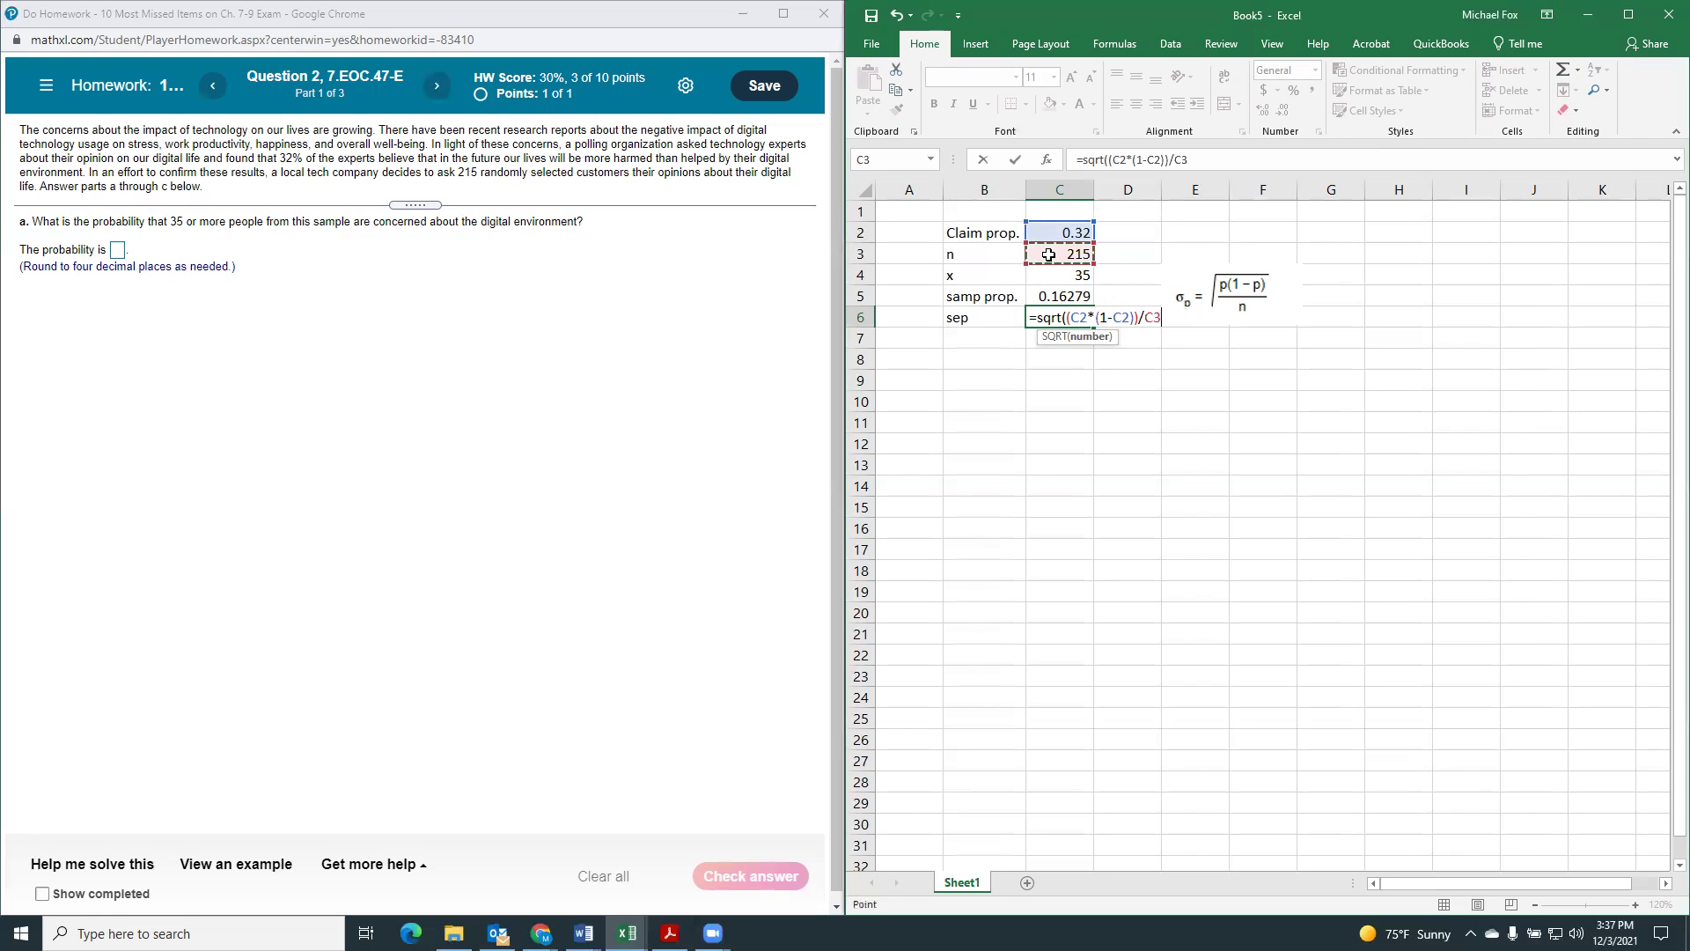
pyautogui.write(')')
pyautogui.press('Return')
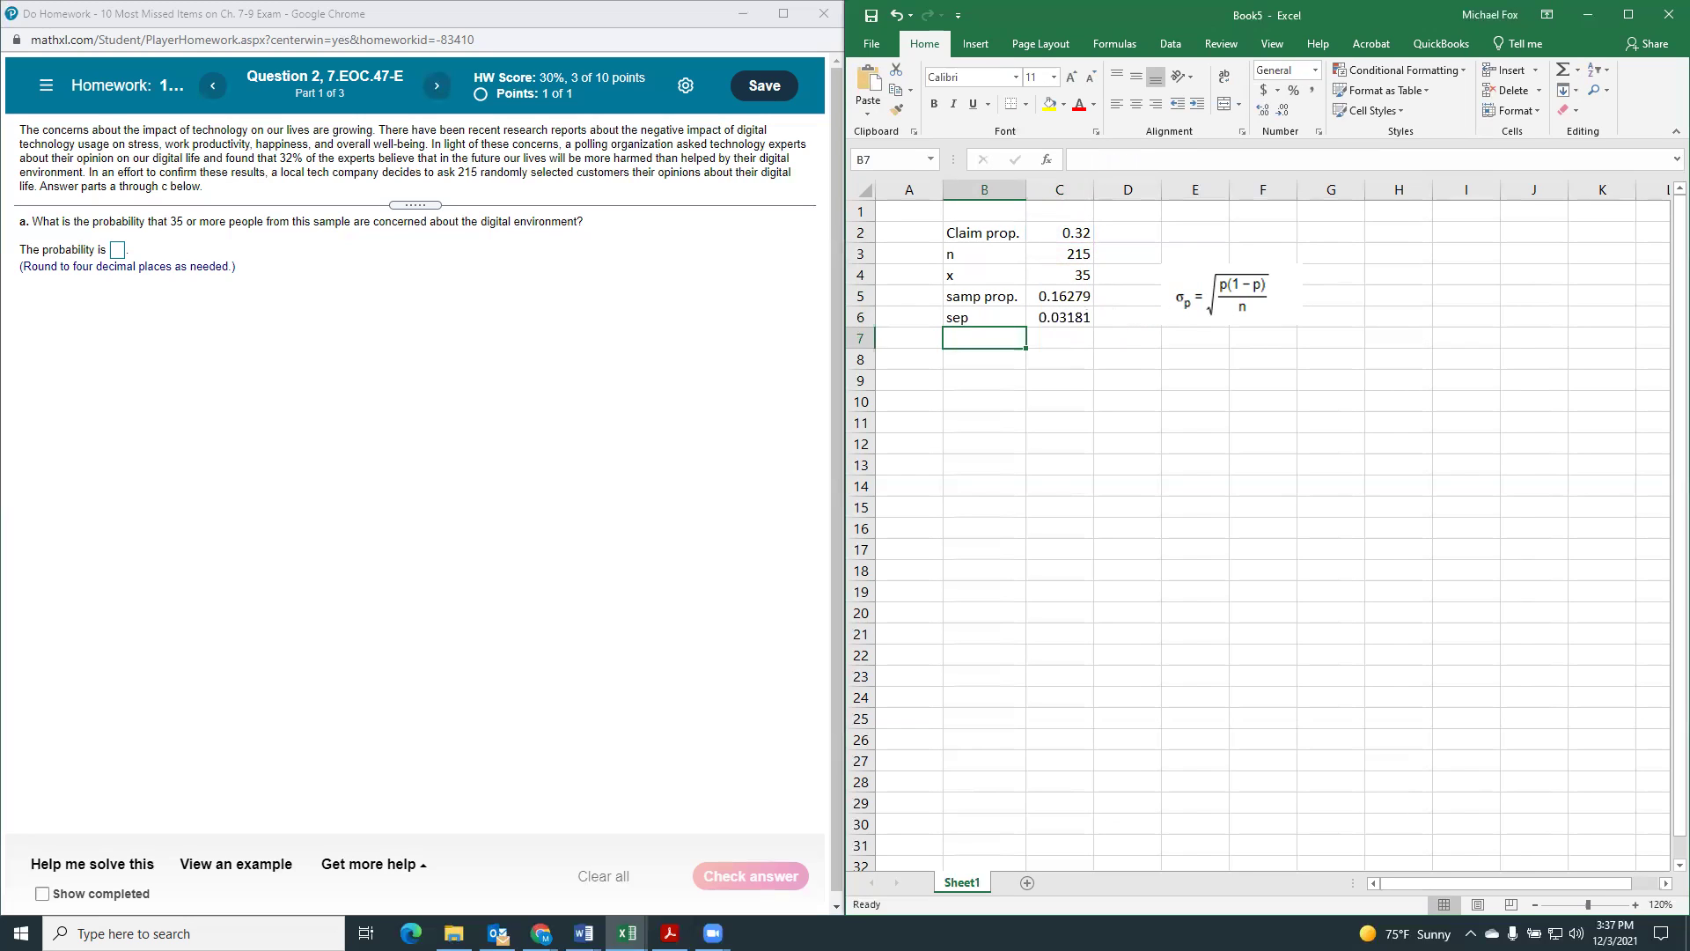
pyautogui.click(1232, 295)
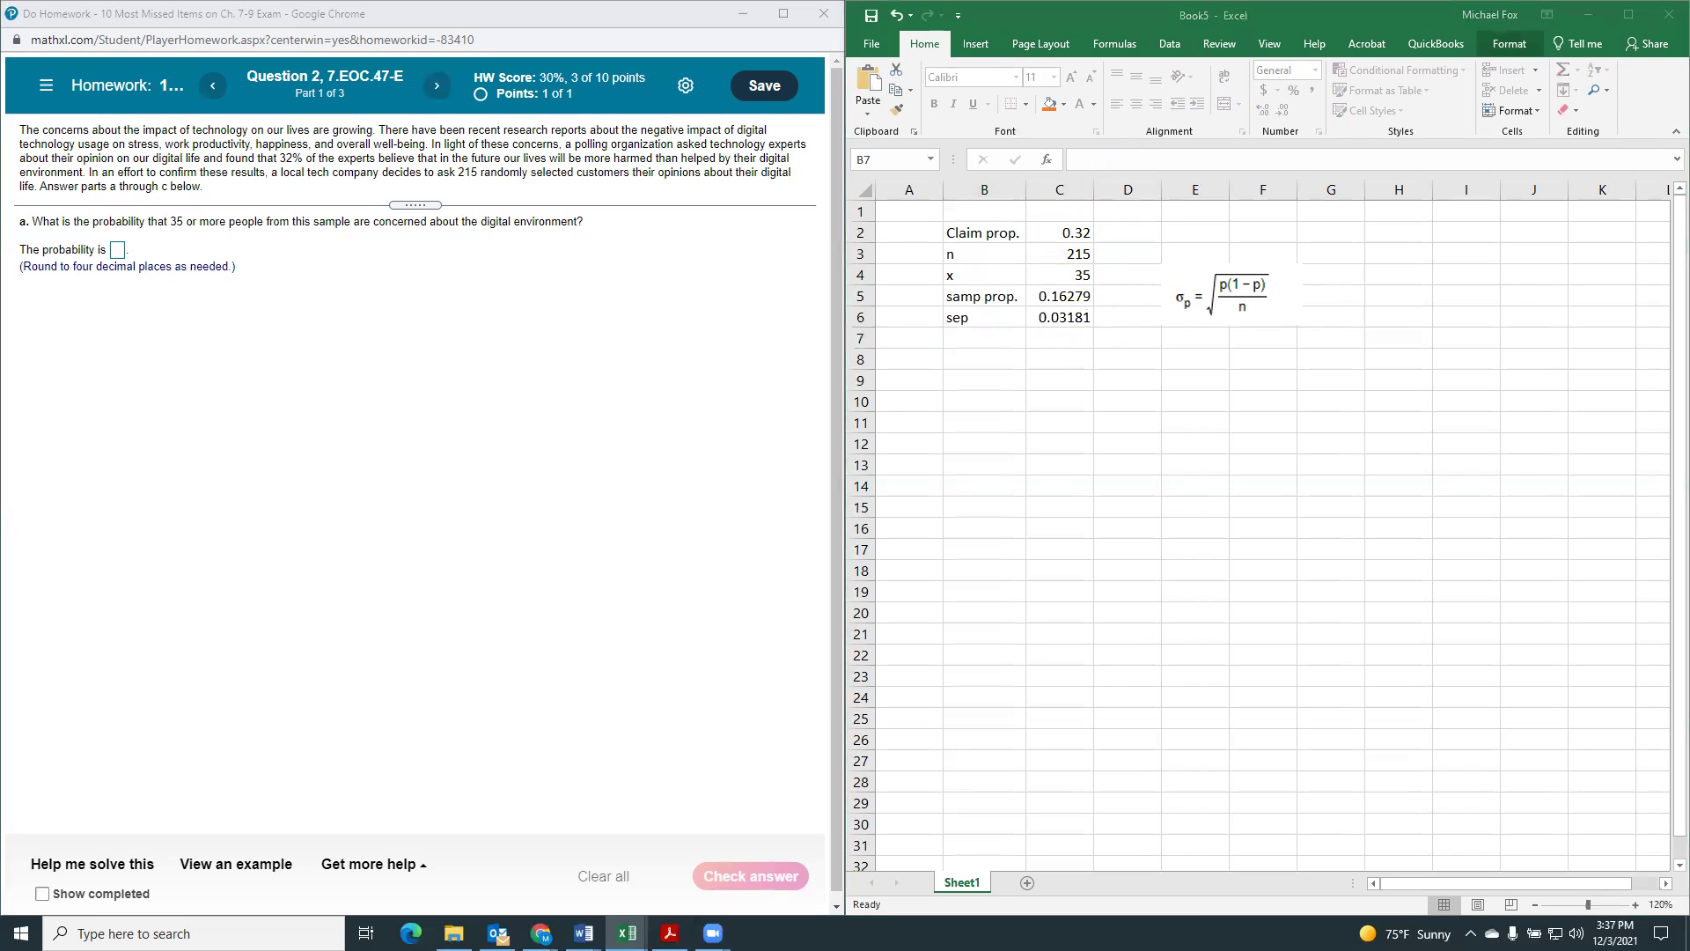
# Paste the z-score formula image, label B7 'z', and enter =(C5-C2)/C6 in C7, giving -4.9416.
pyautogui.click(1211, 361)
pyautogui.hotkey('ctrl', 'v')
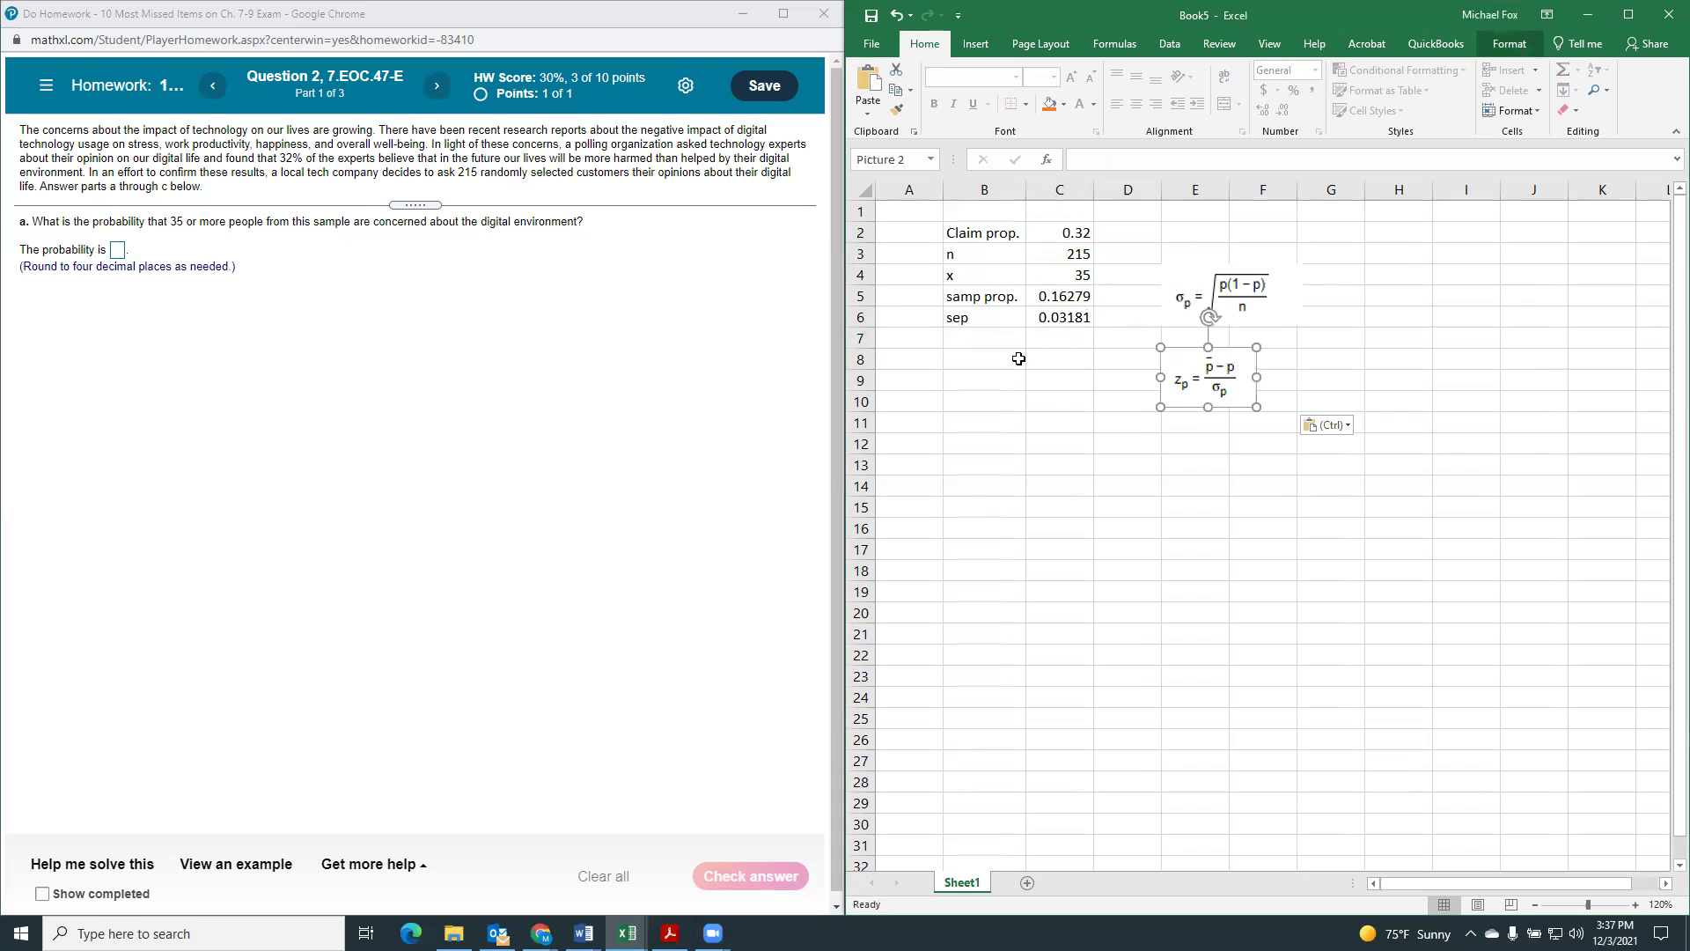
pyautogui.click(983, 345)
pyautogui.write('z')
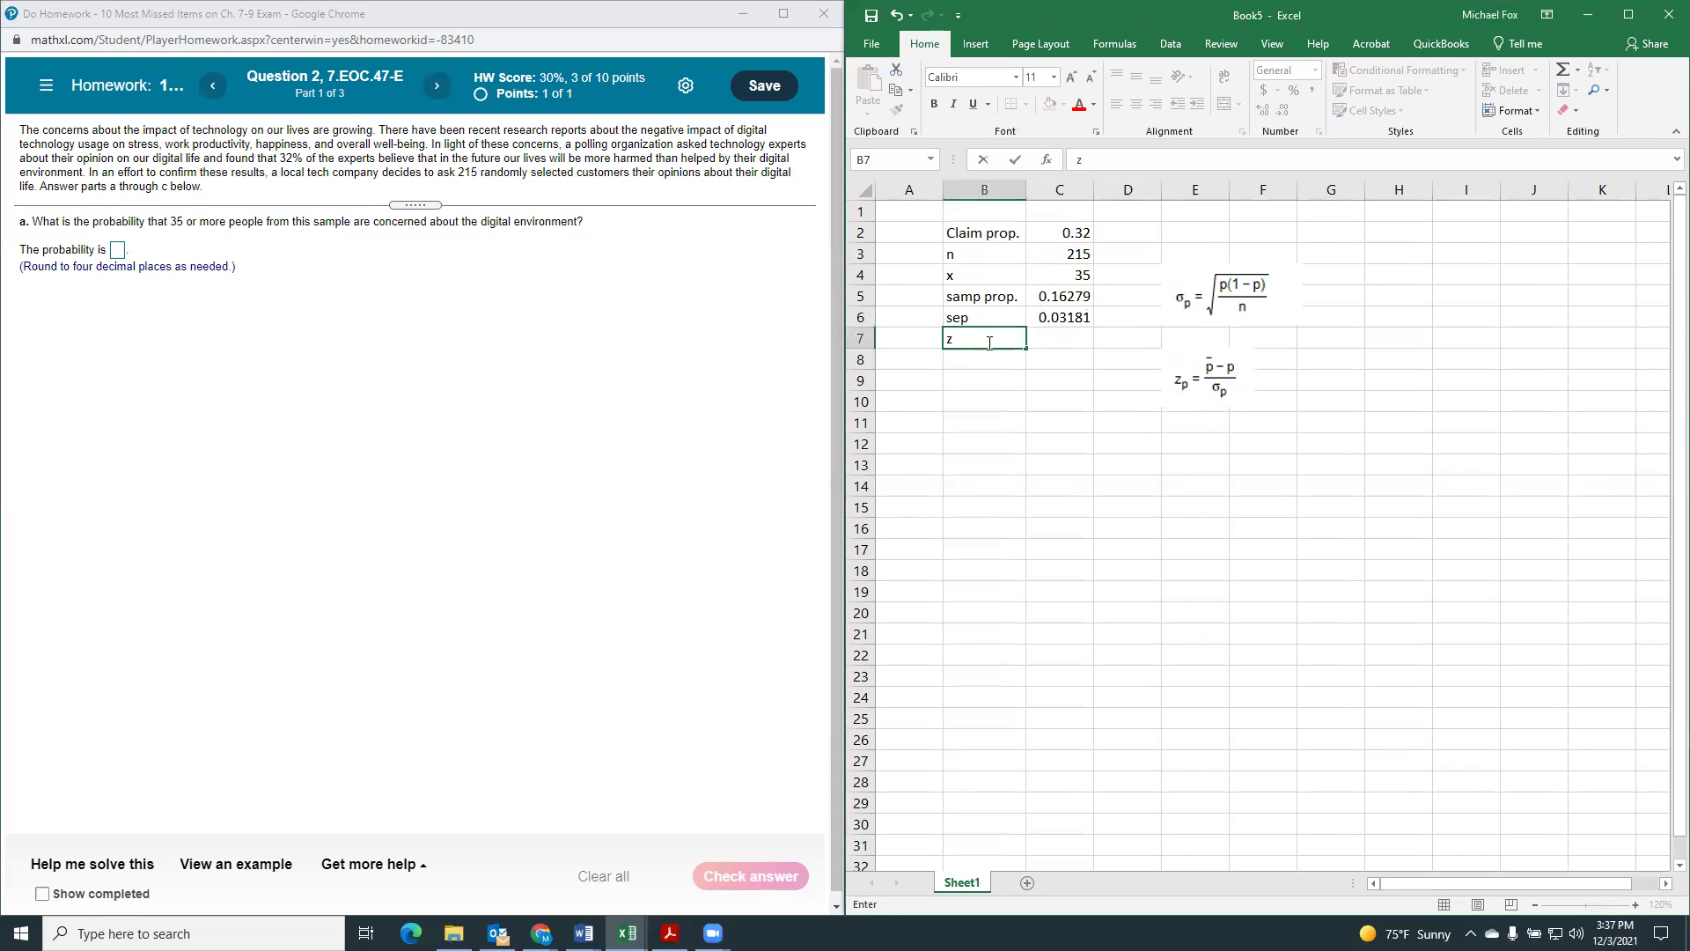
pyautogui.press('Tab')
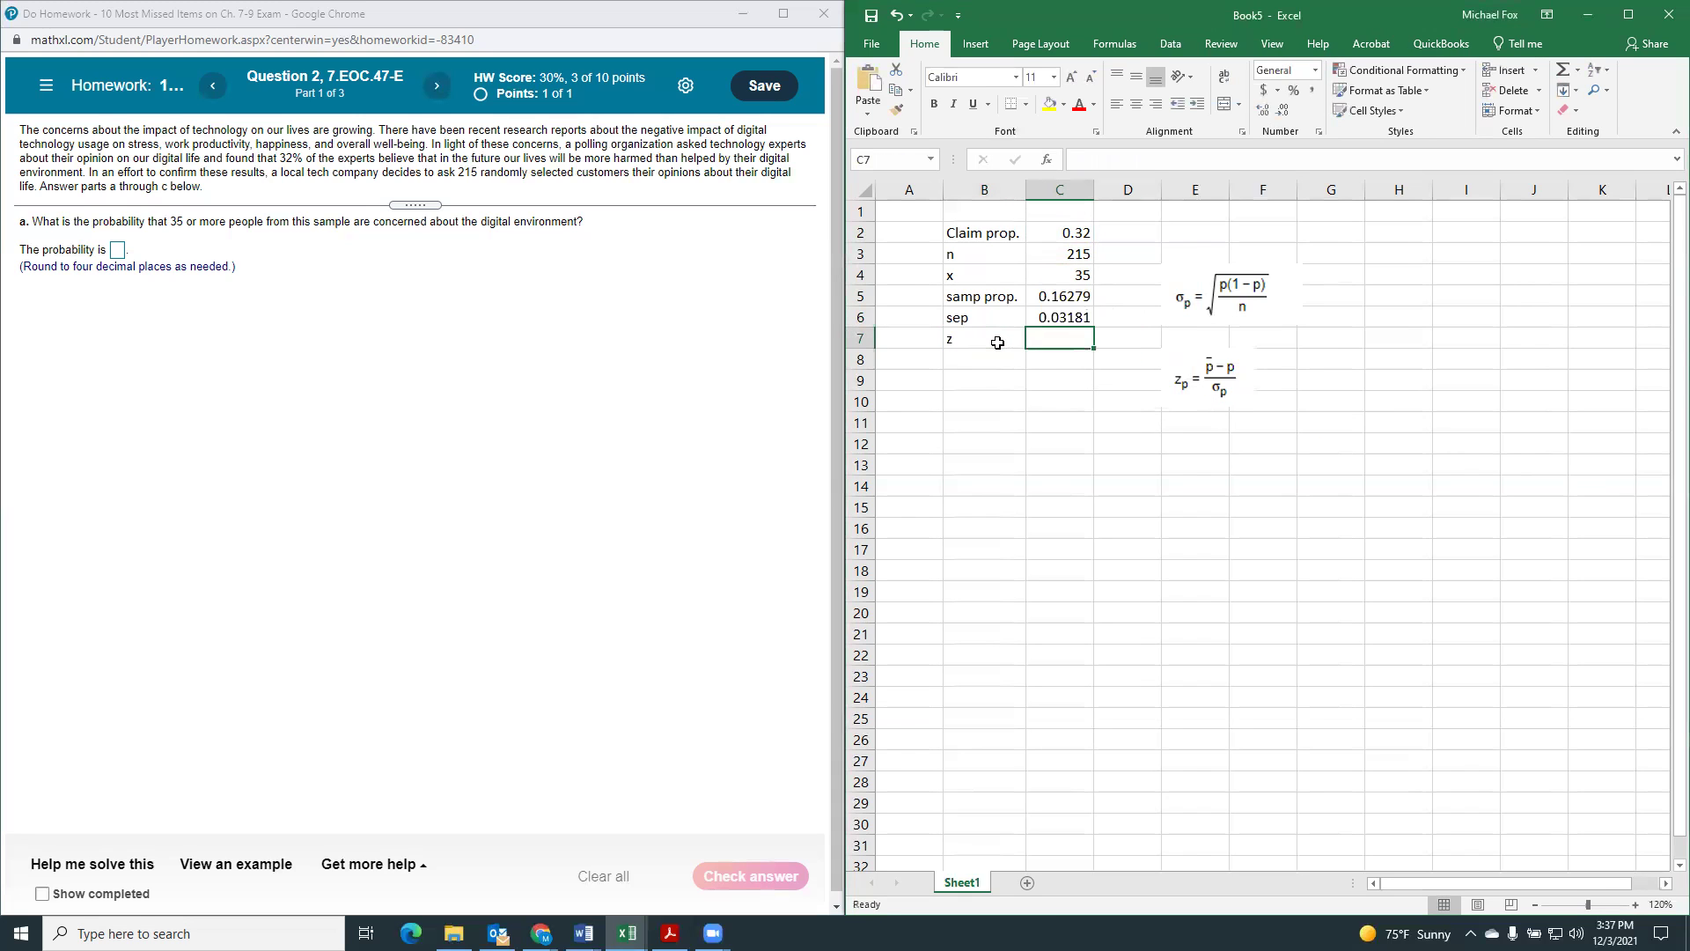
pyautogui.write('=(')
pyautogui.click(1043, 295)
pyautogui.write('-')
pyautogui.click(1050, 231)
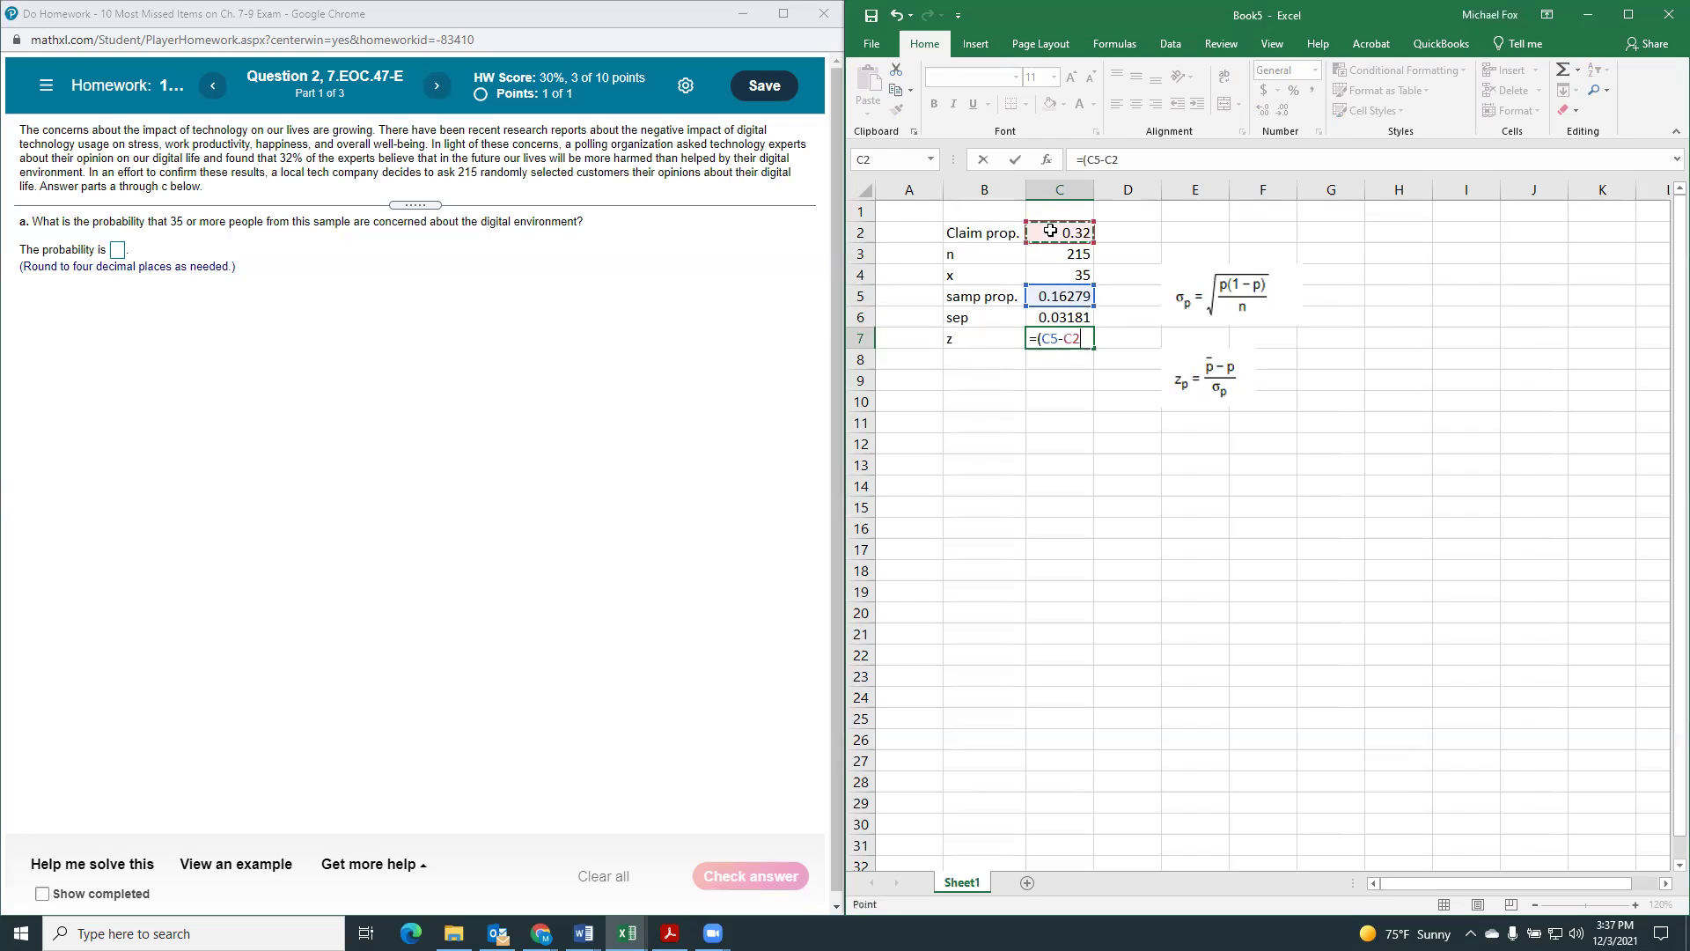
pyautogui.write(')/')
pyautogui.click(1067, 319)
pyautogui.press('Return')
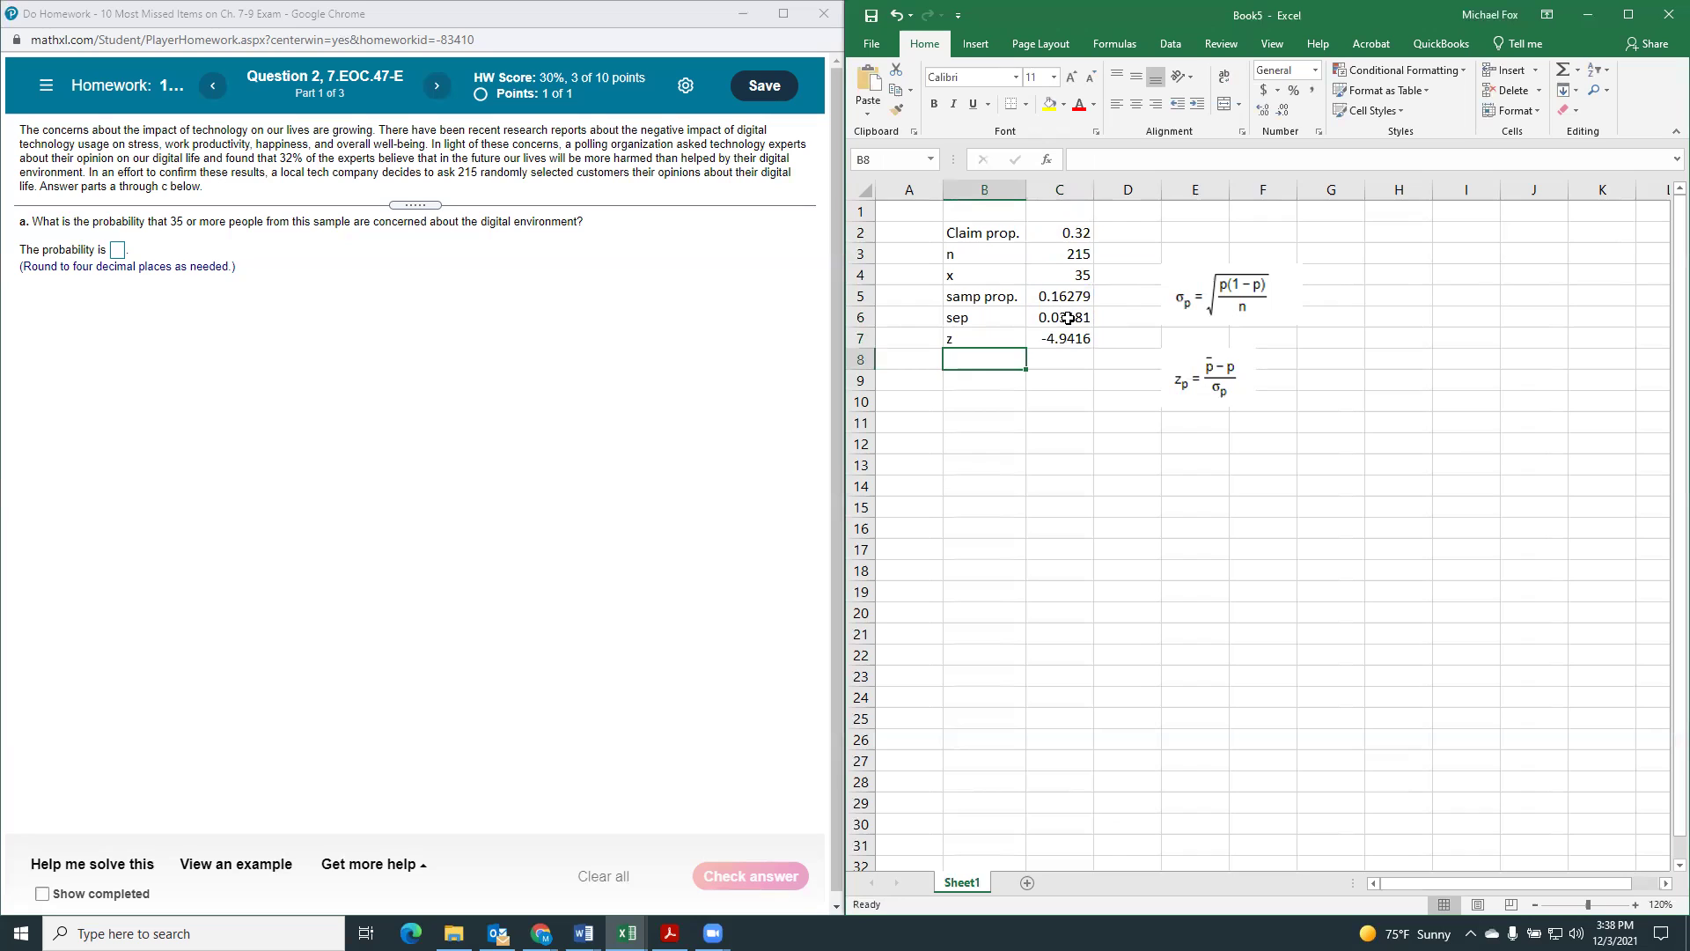
# Label B8 'probability' and compute =NORM.S.DIST(C7,TRUE) in C8.
pyautogui.write('probability')
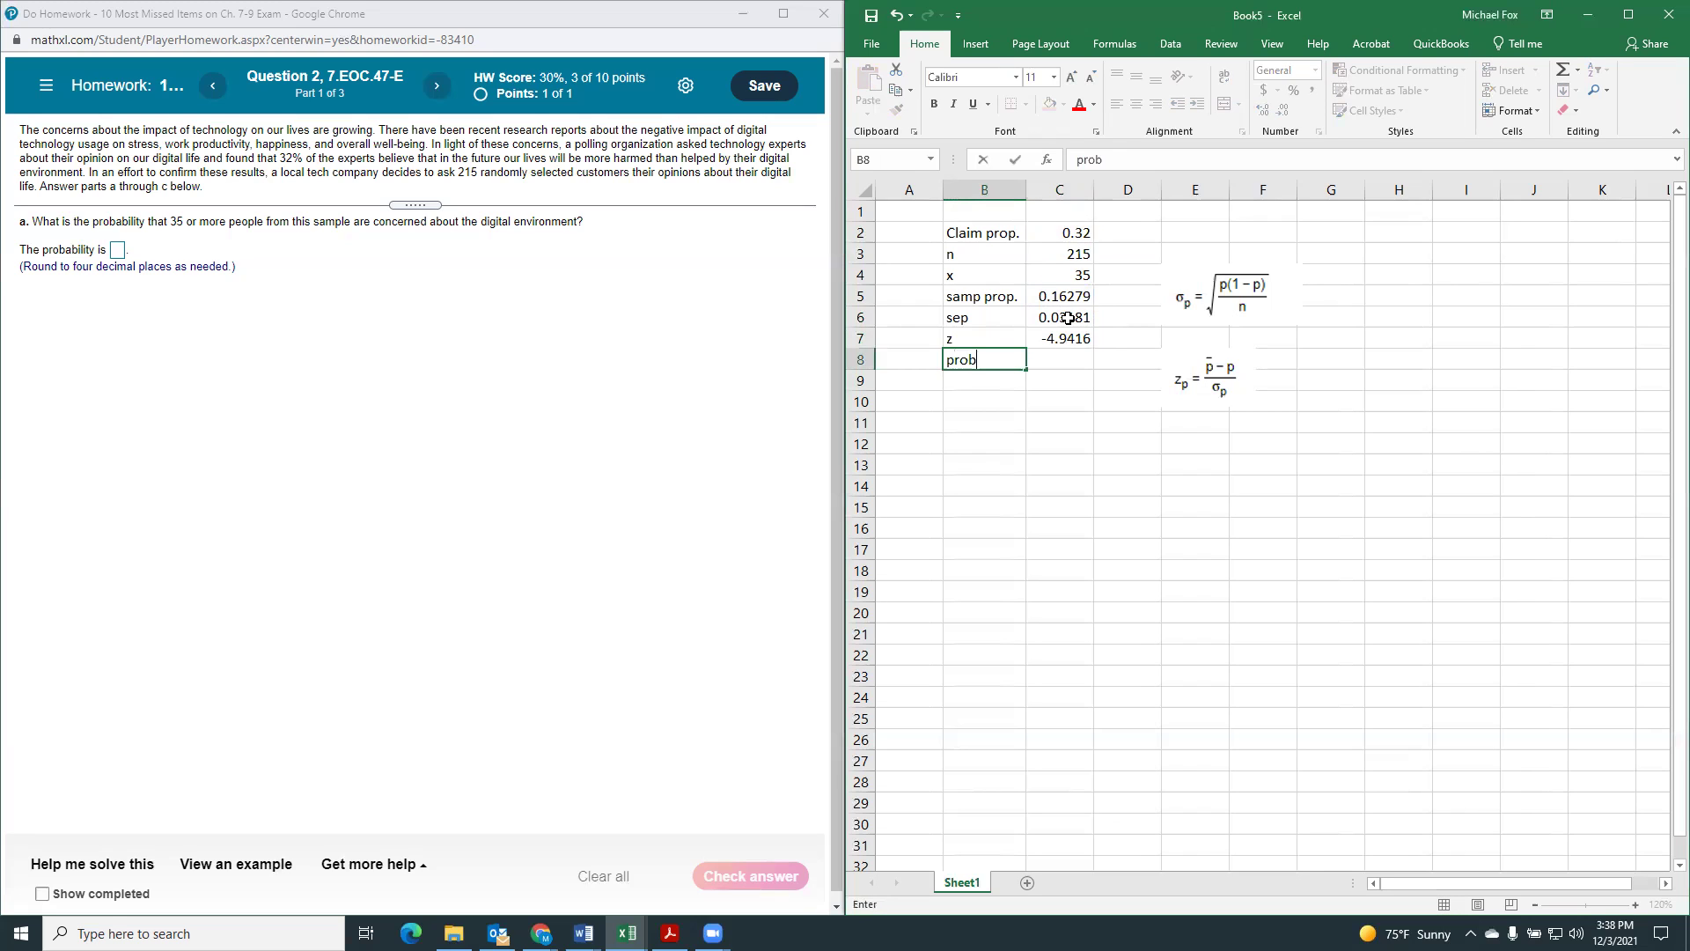
pyautogui.press('Tab')
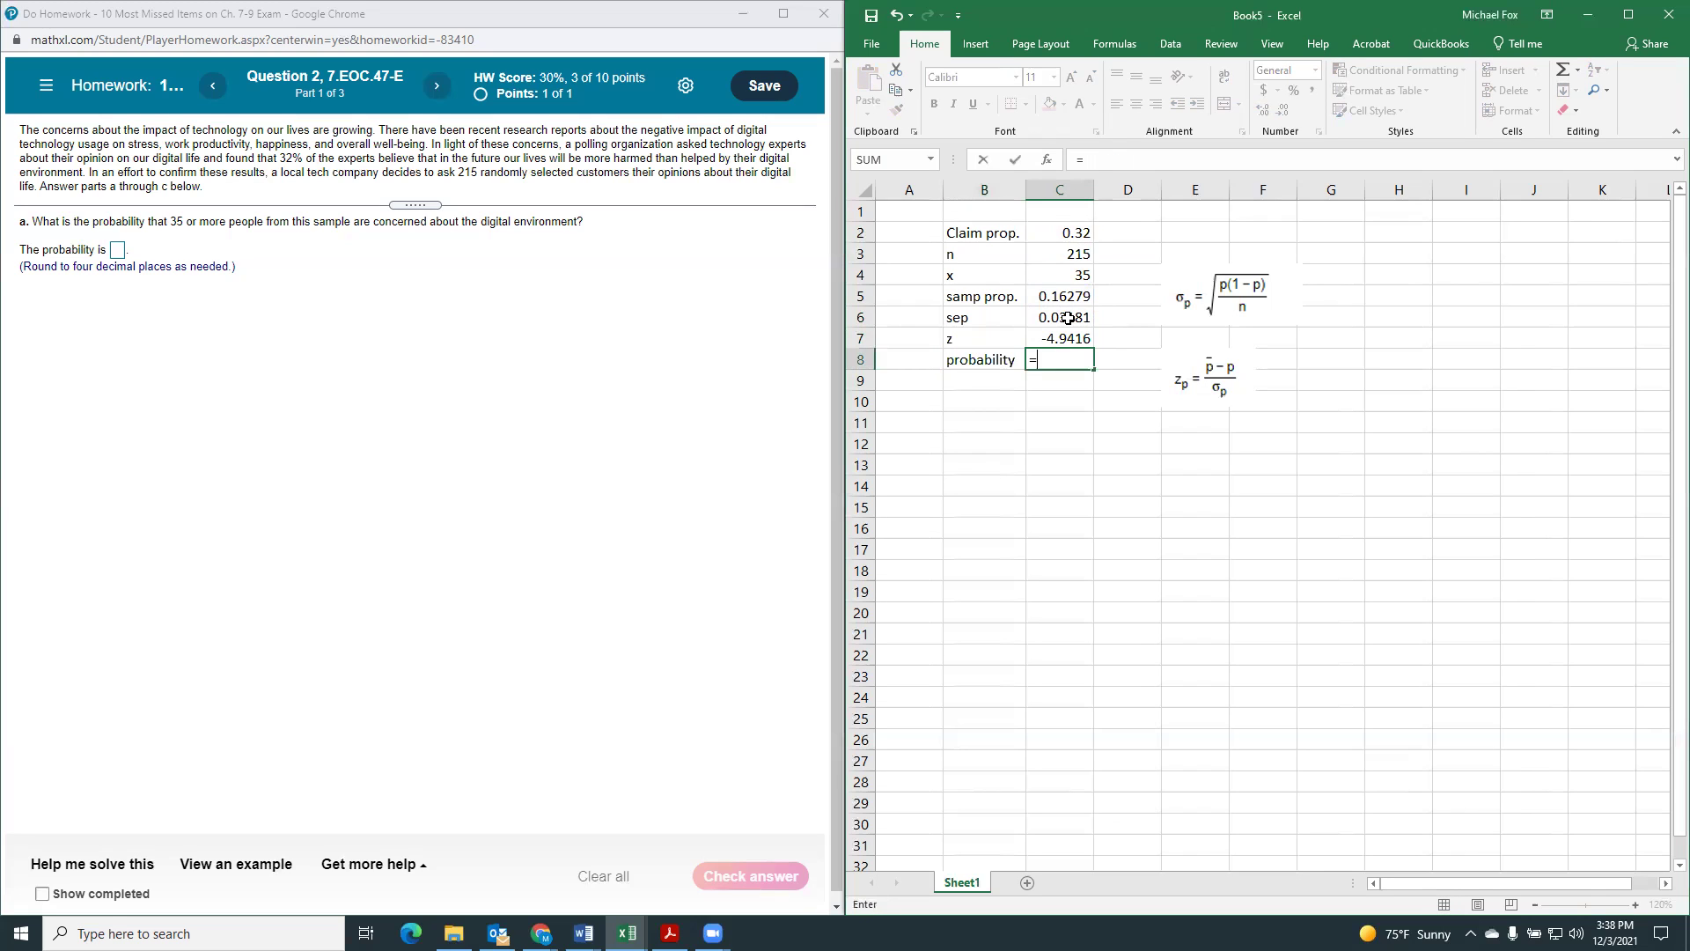
pyautogui.write('=norm.s.dist(')
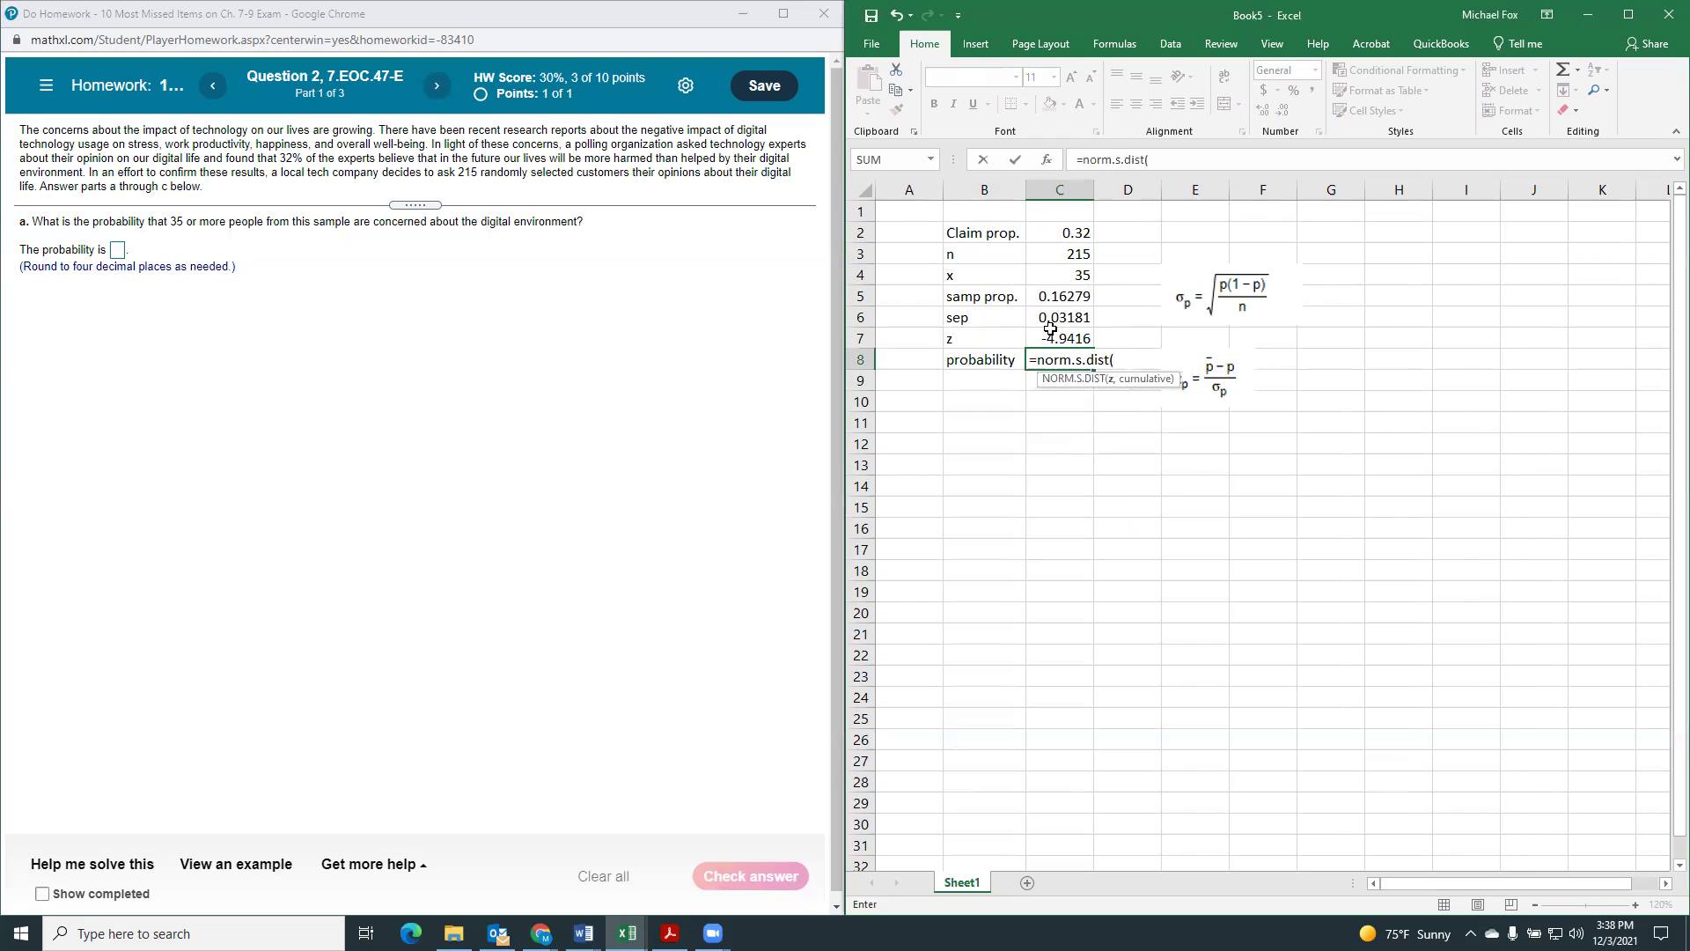
pyautogui.click(1047, 341)
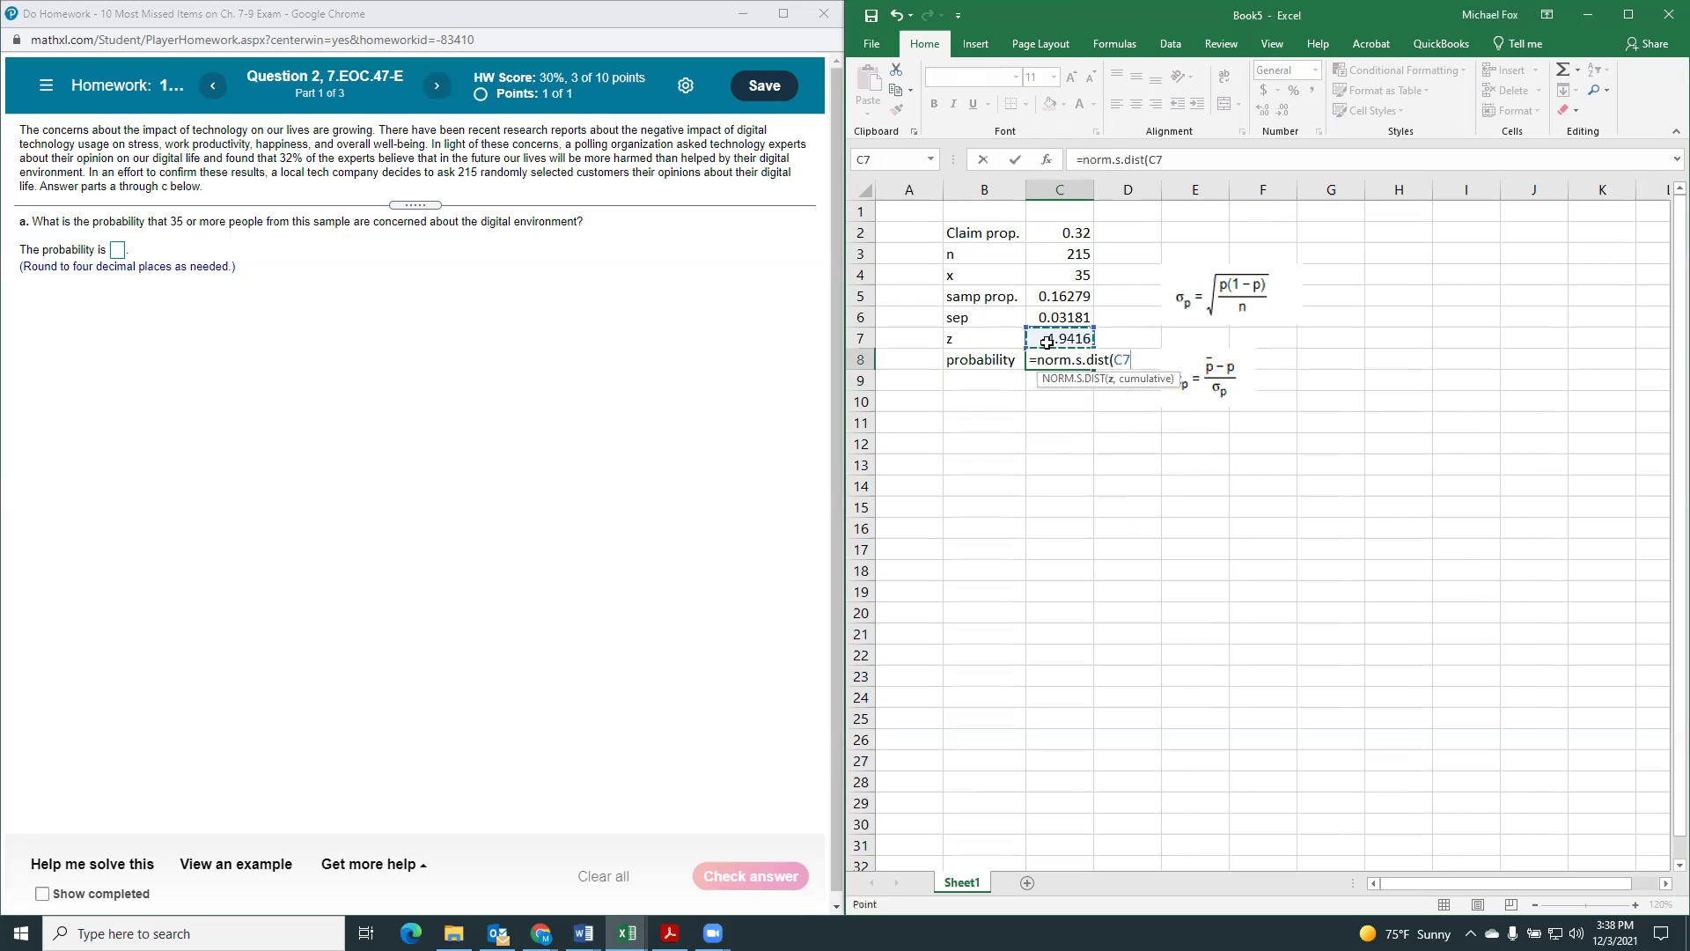
pyautogui.write(',true)')
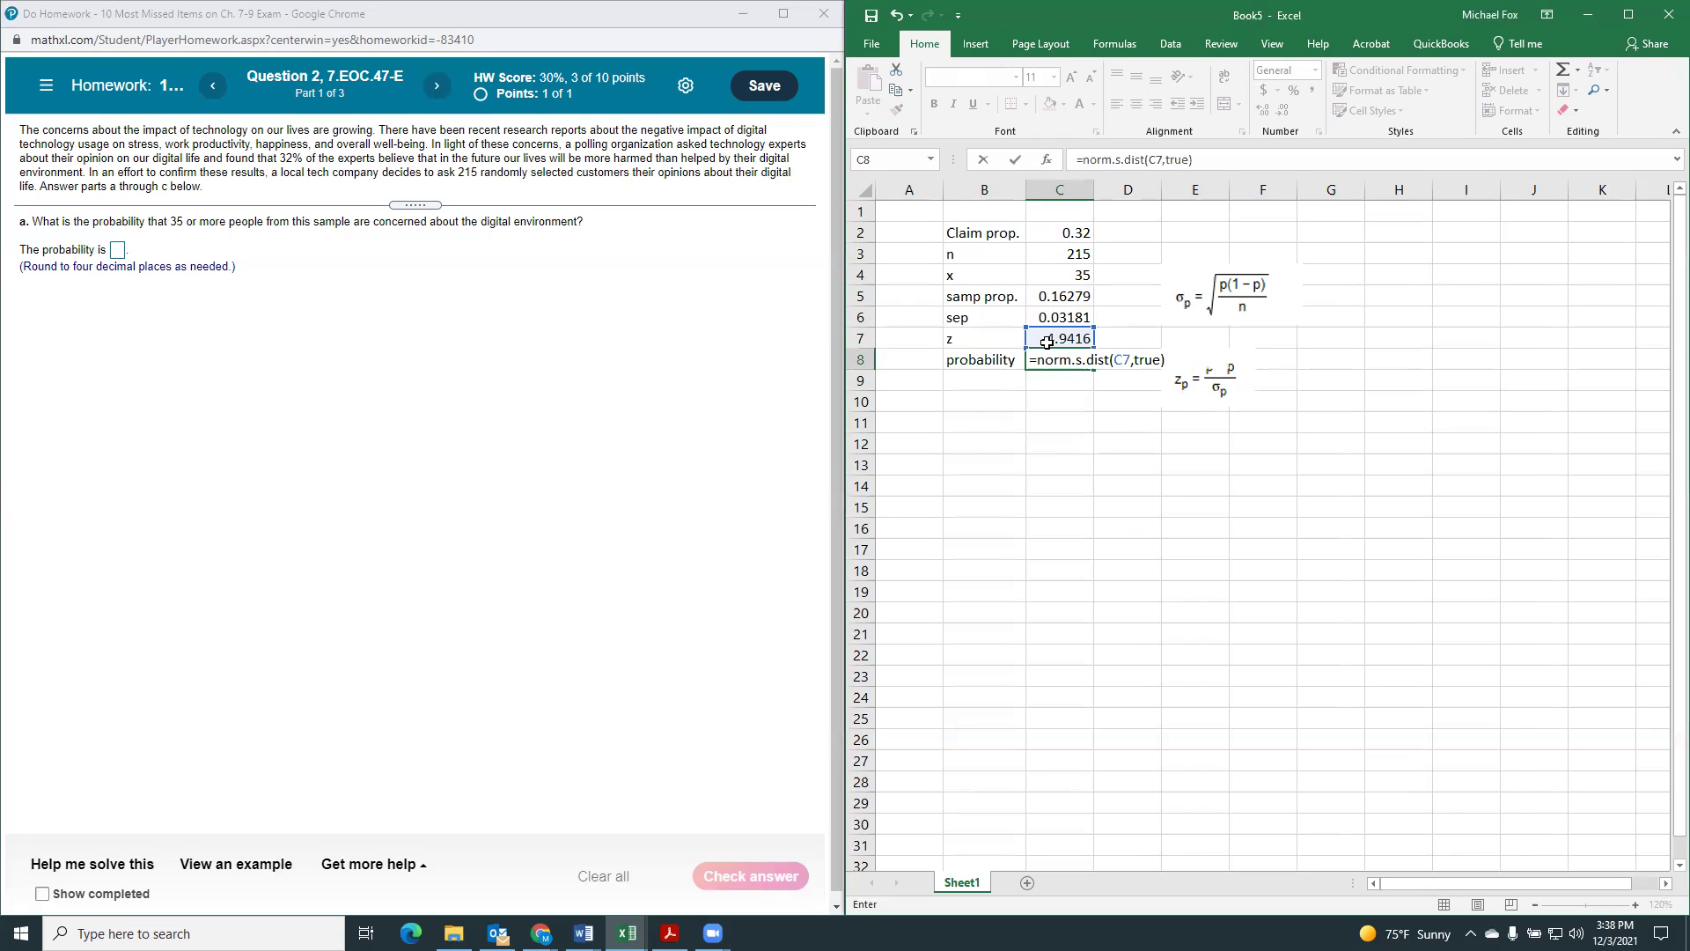
pyautogui.press('Return')
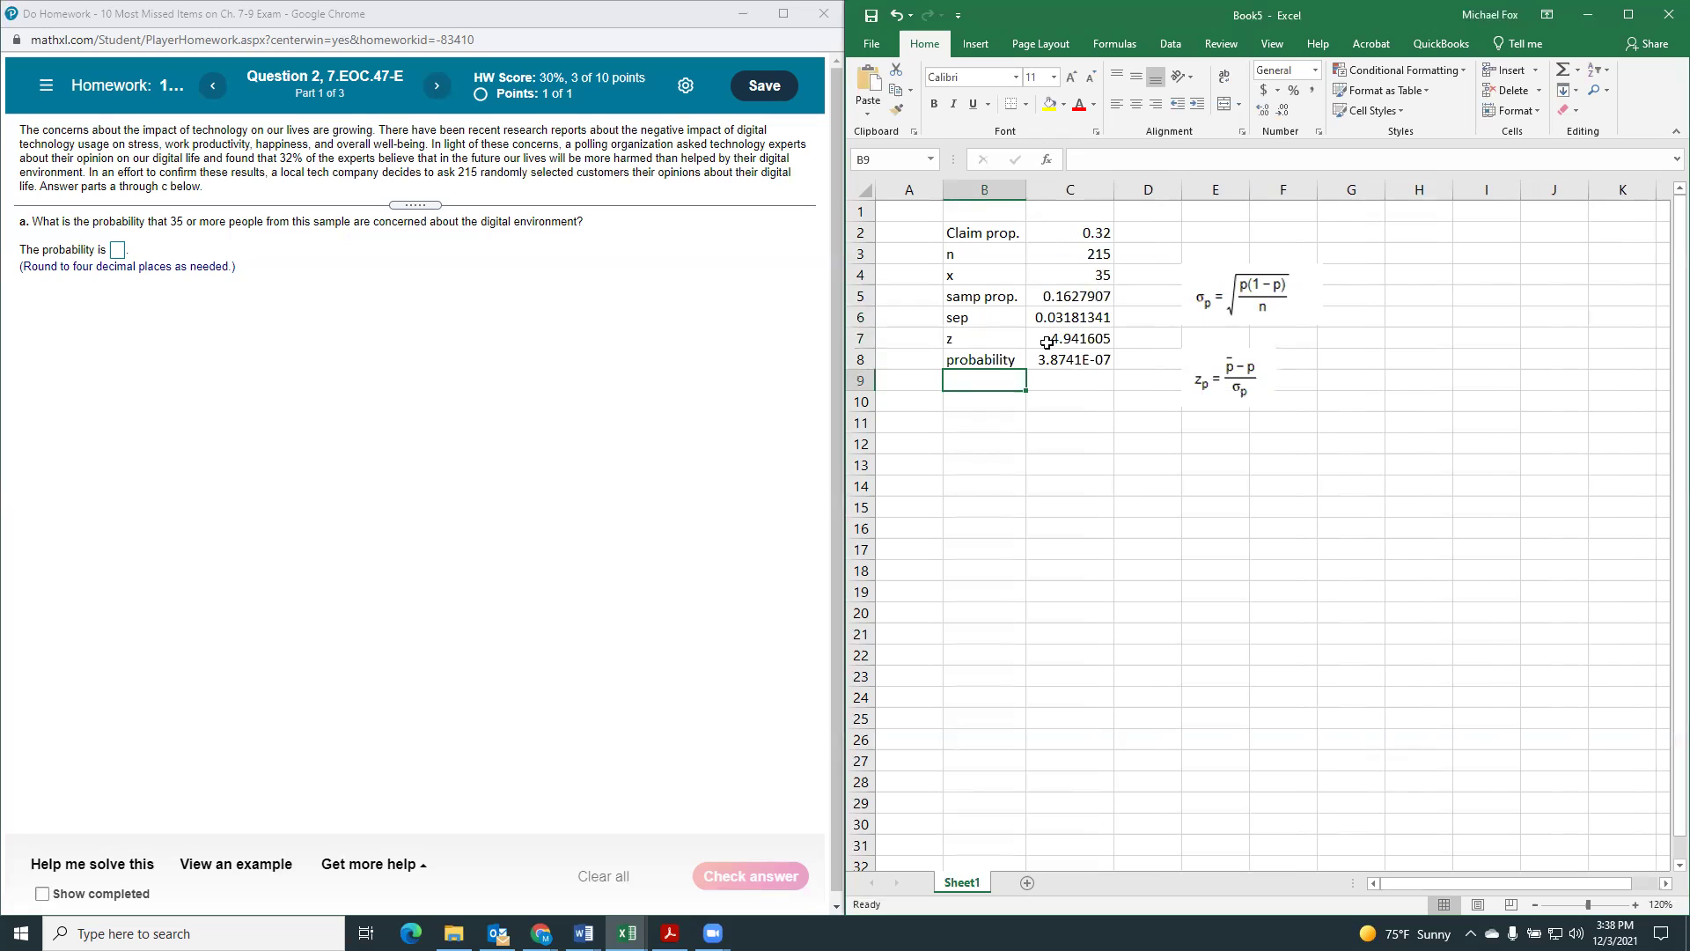
# Rename the B8 label to 'probability less' and autofit column B.
pyautogui.click(984, 361)
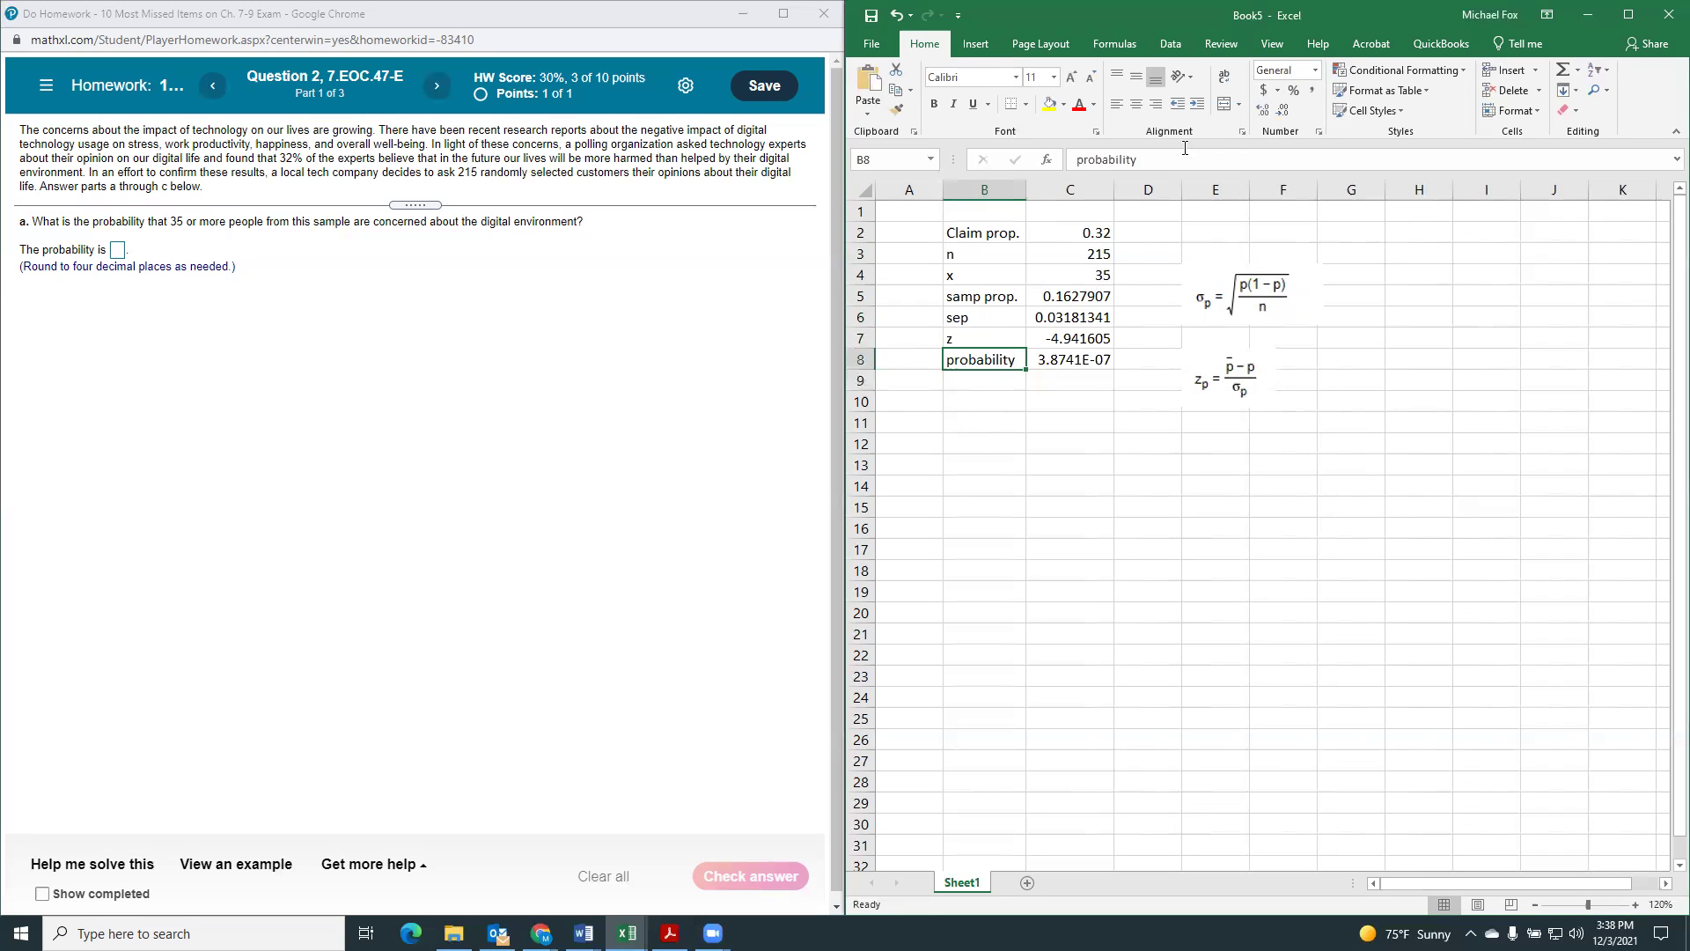
pyautogui.click(1165, 165)
pyautogui.write('less')
pyautogui.press('Return')
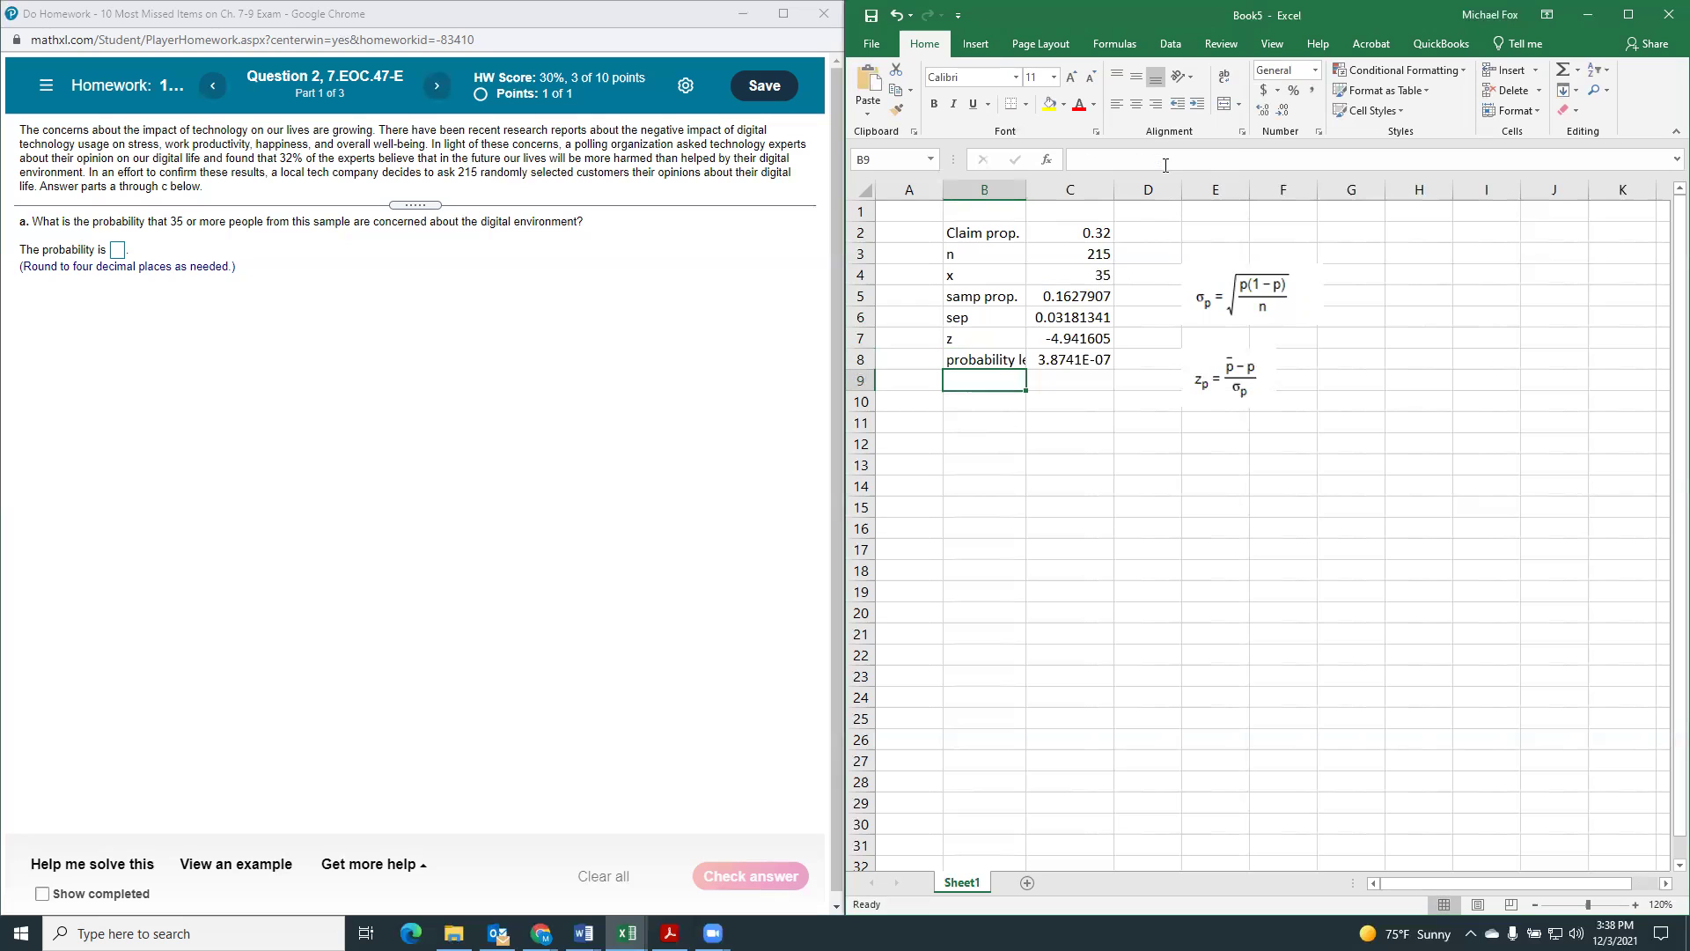
pyautogui.doubleClick(1026, 189)
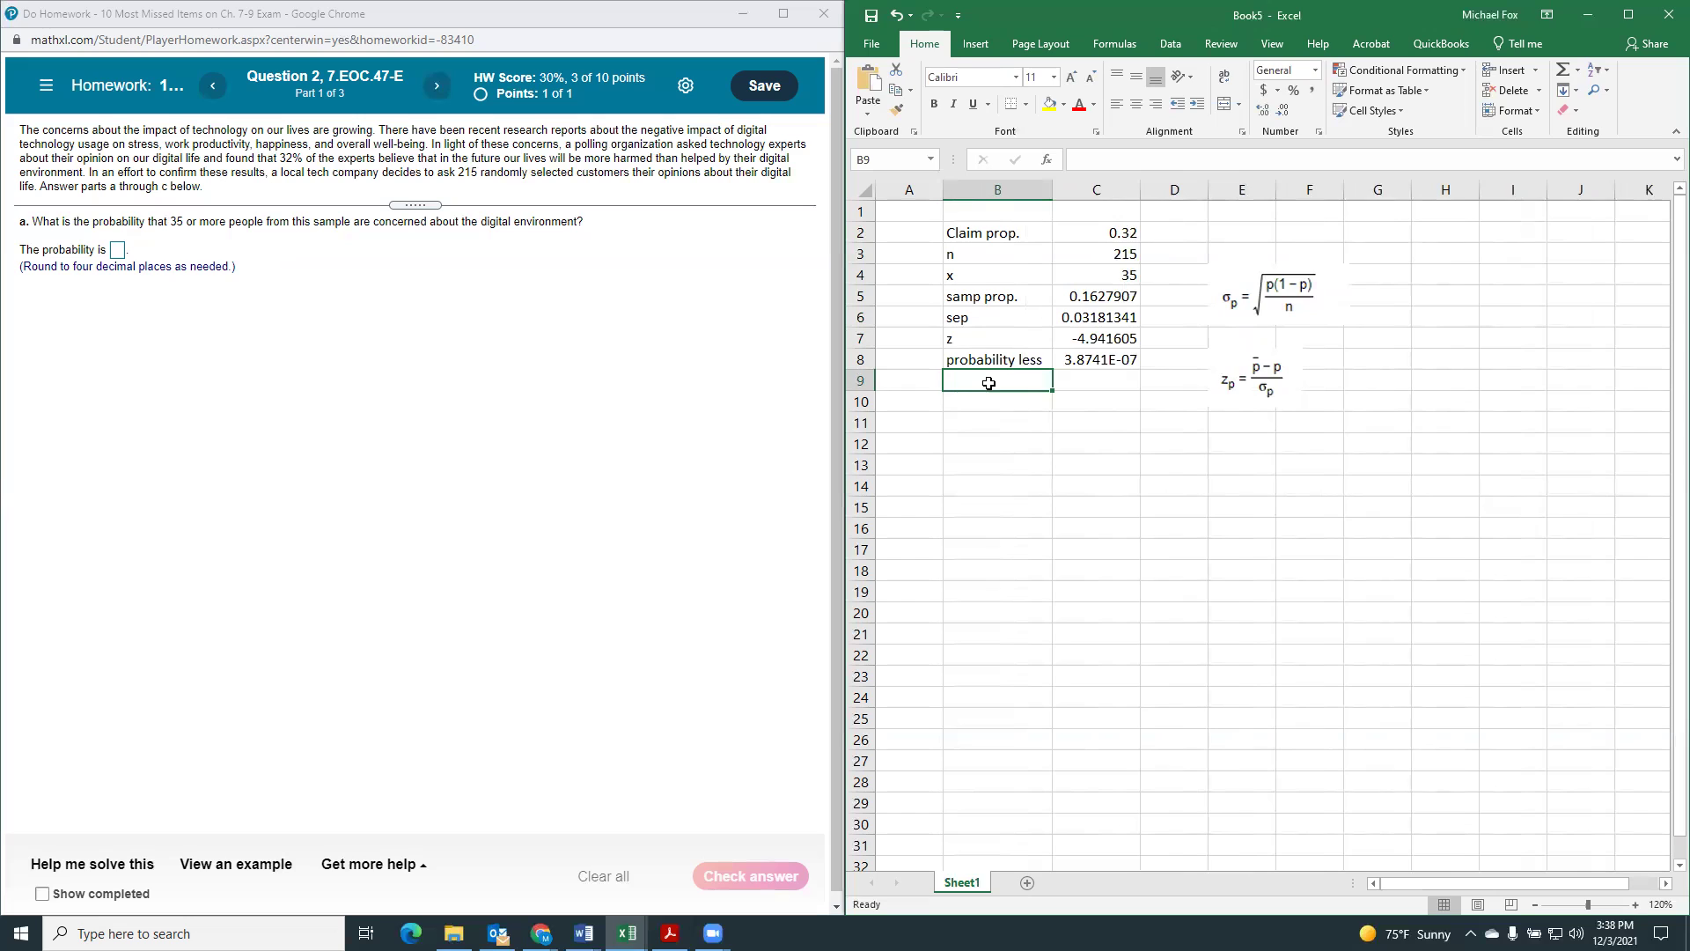
# Add 'probability more' in B9 with =1-C8 in C9, giving 0.99999961.
pyautogui.write('probabil')
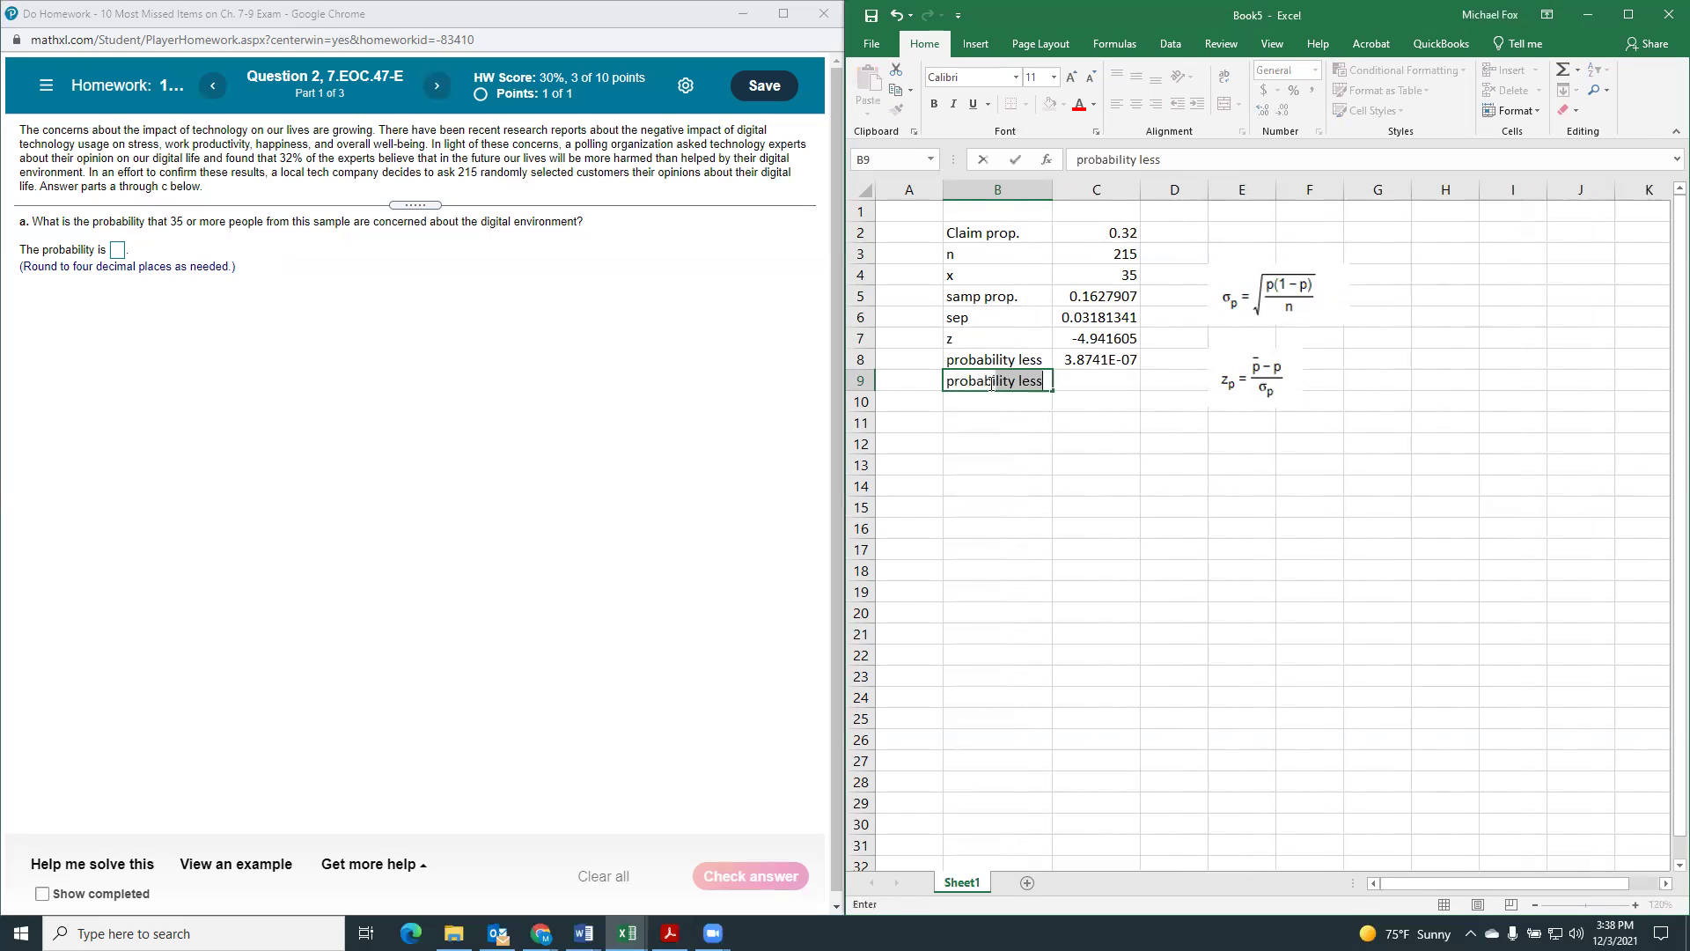
pyautogui.write('ity more')
pyautogui.press('Tab')
pyautogui.write('=1')
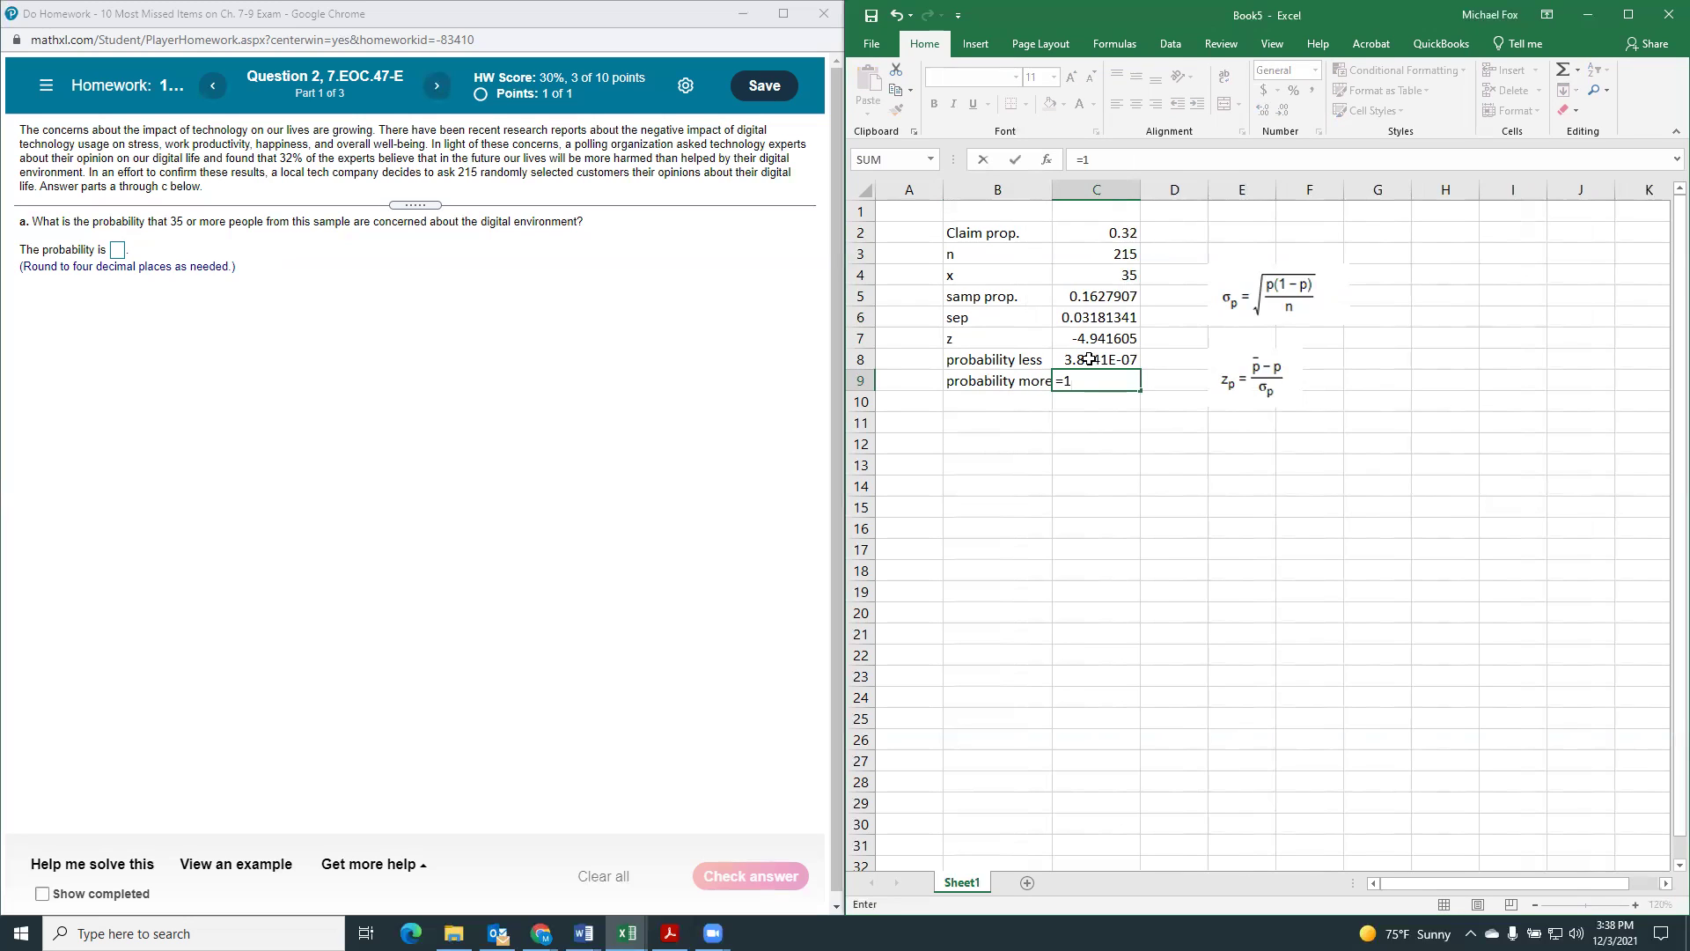
pyautogui.hotkey('ctrl', 'Return')
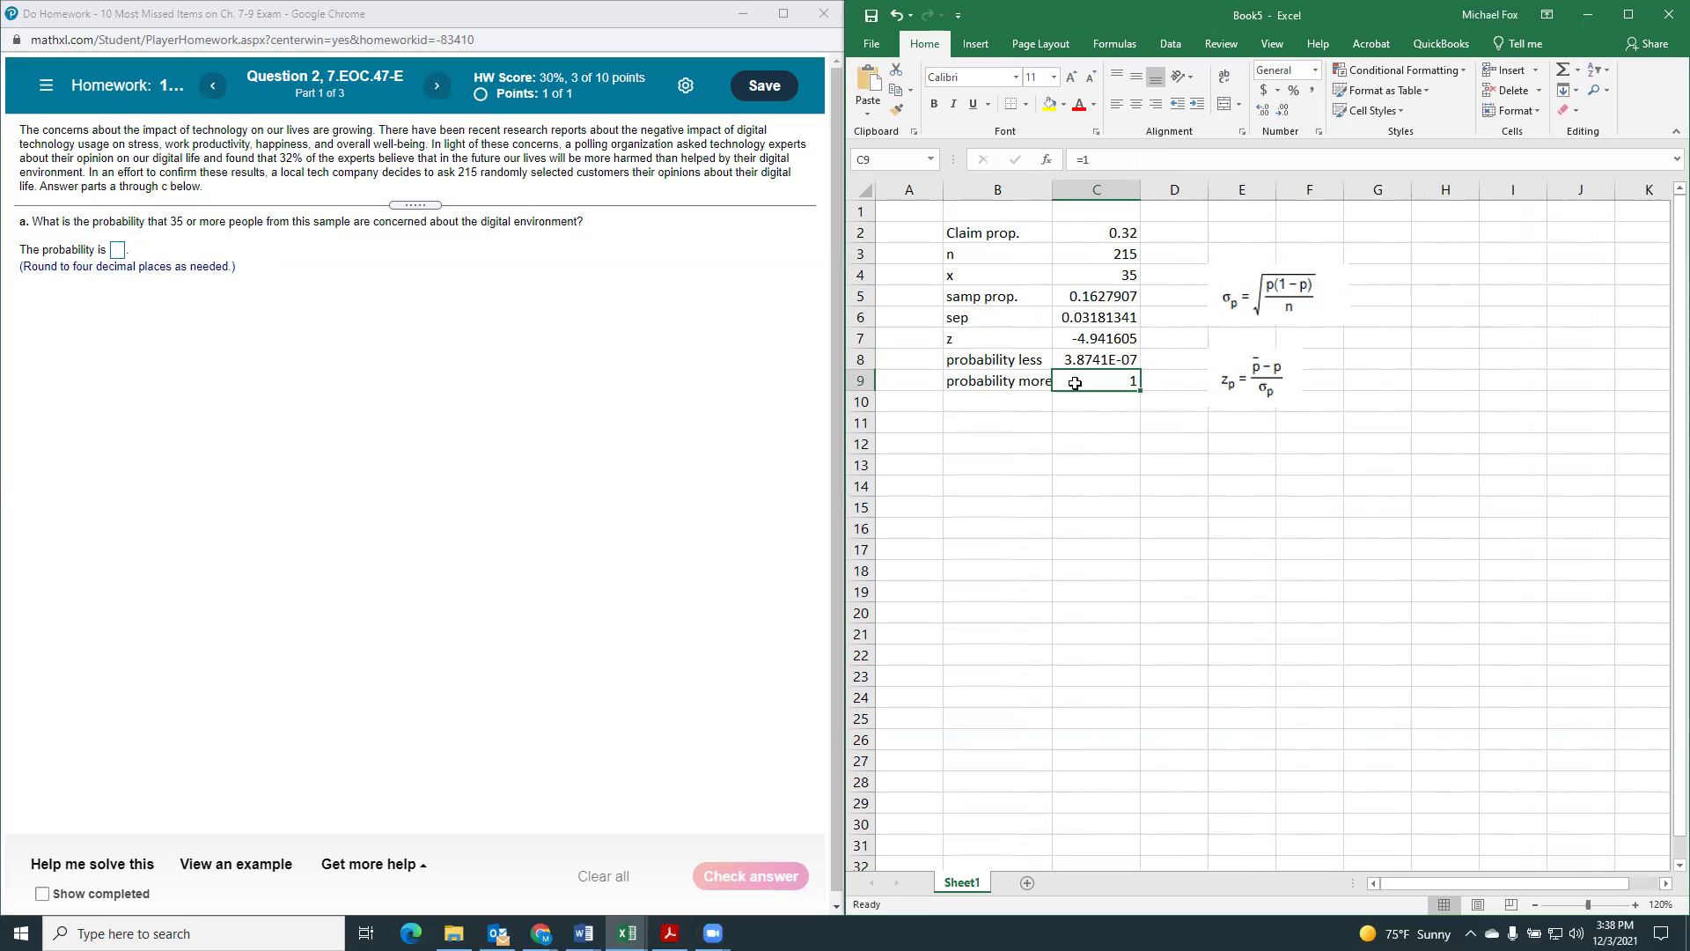
pyautogui.write('=1')
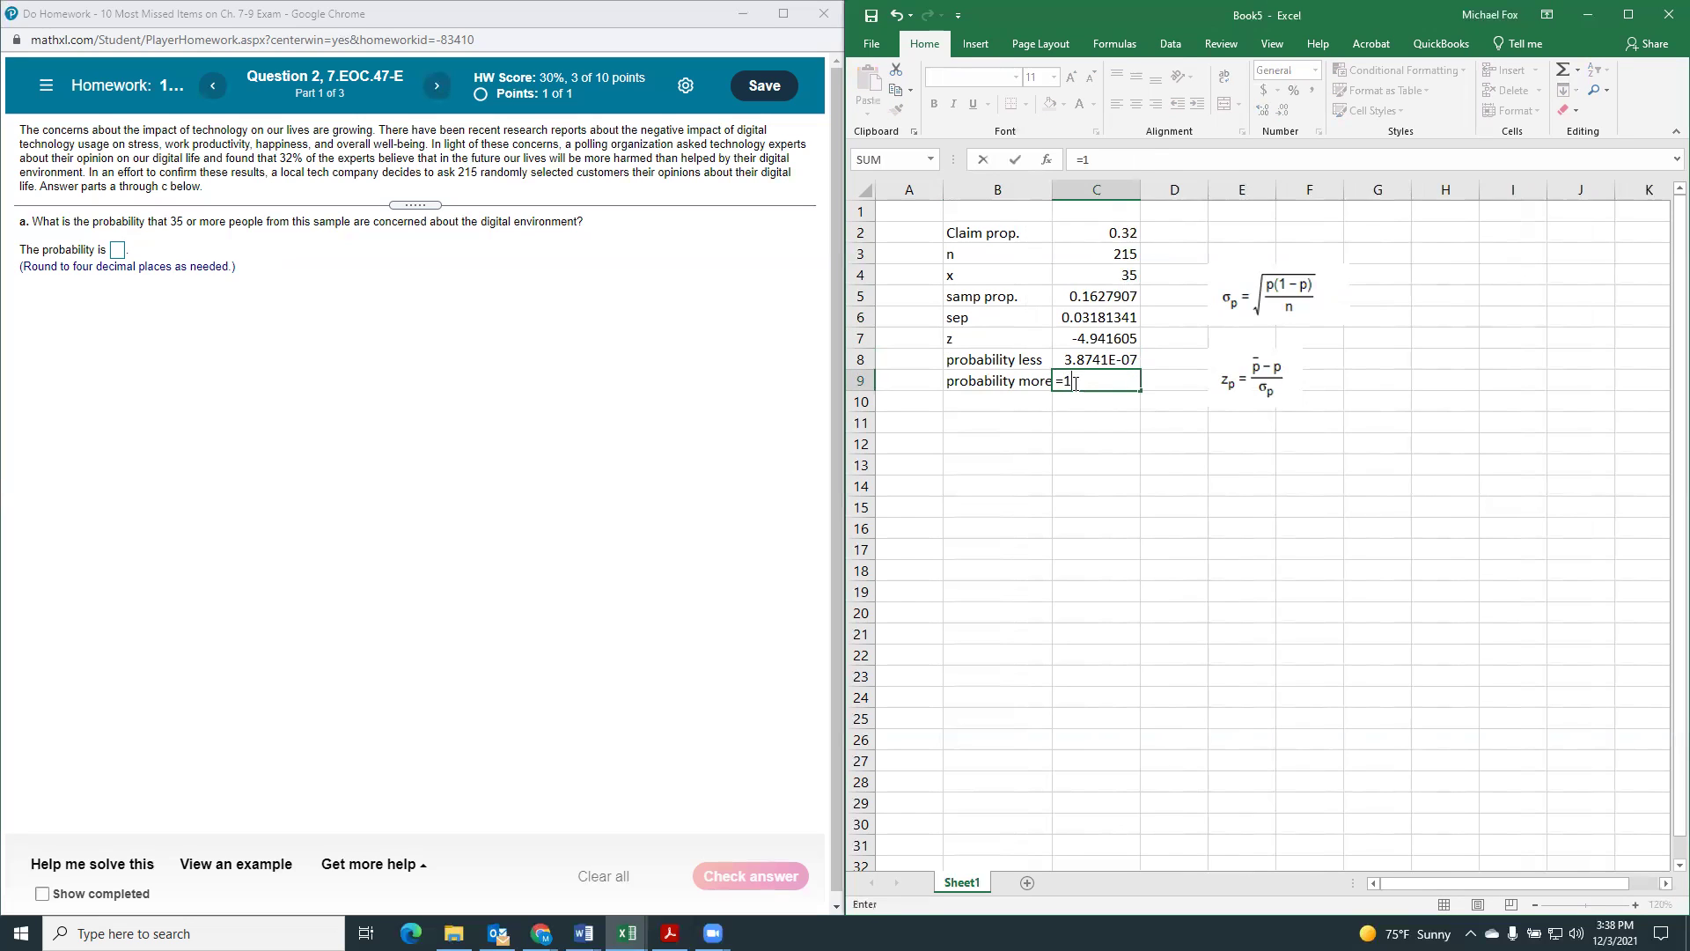
pyautogui.write('-')
pyautogui.click(1081, 359)
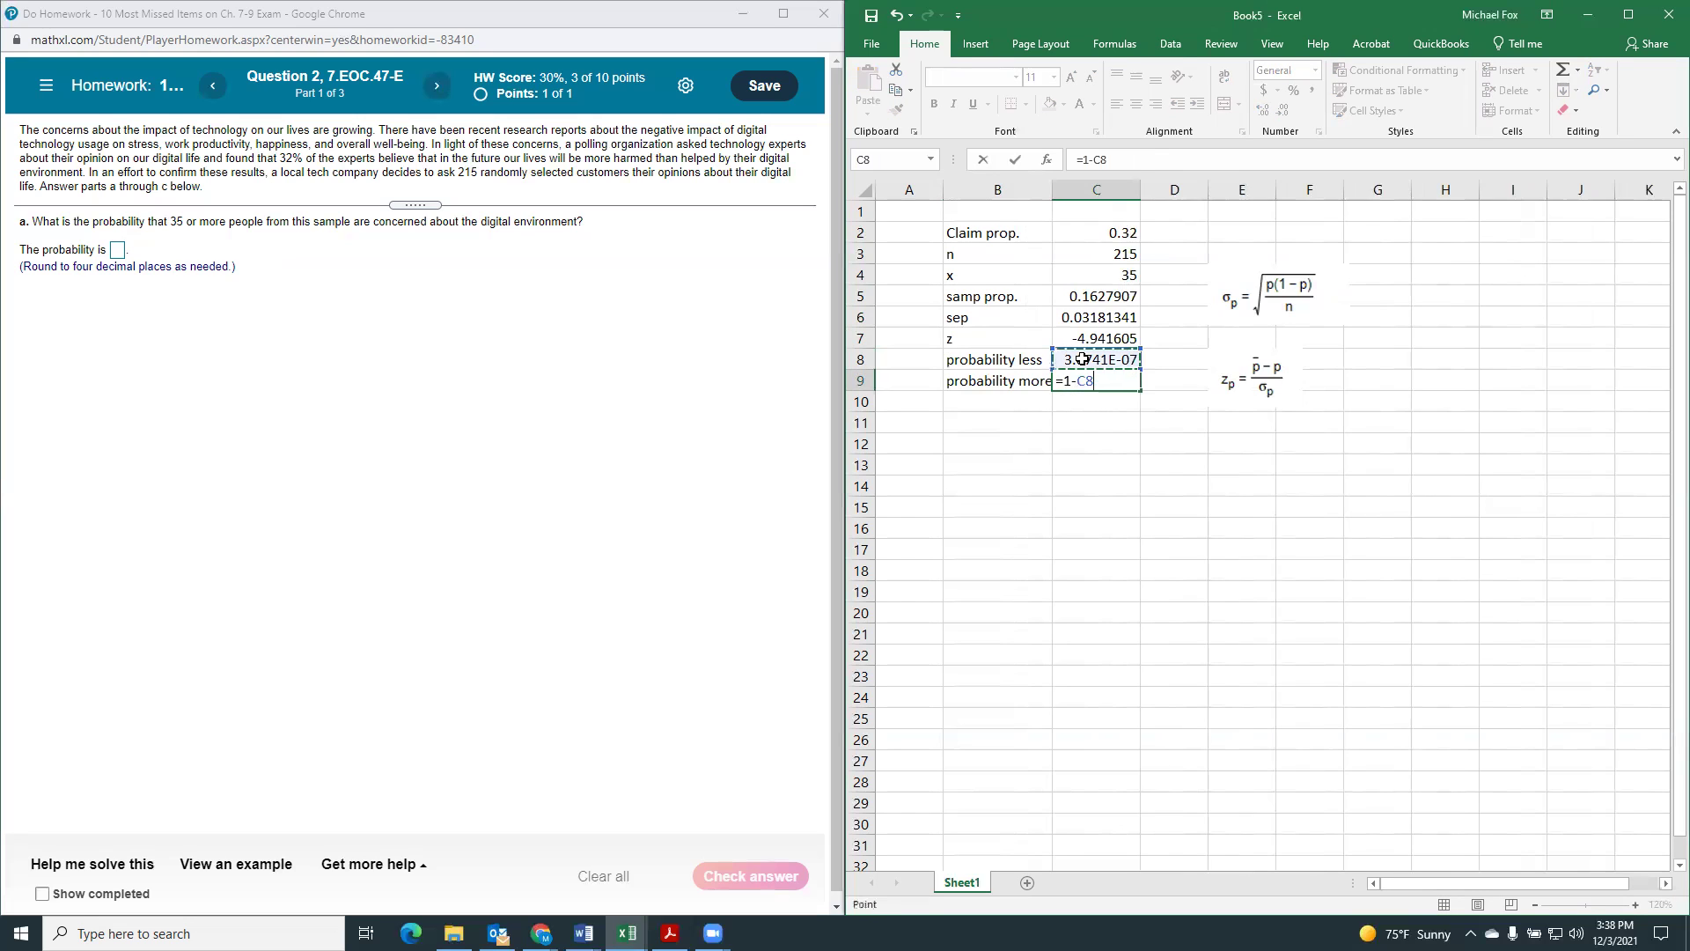
pyautogui.press('Return')
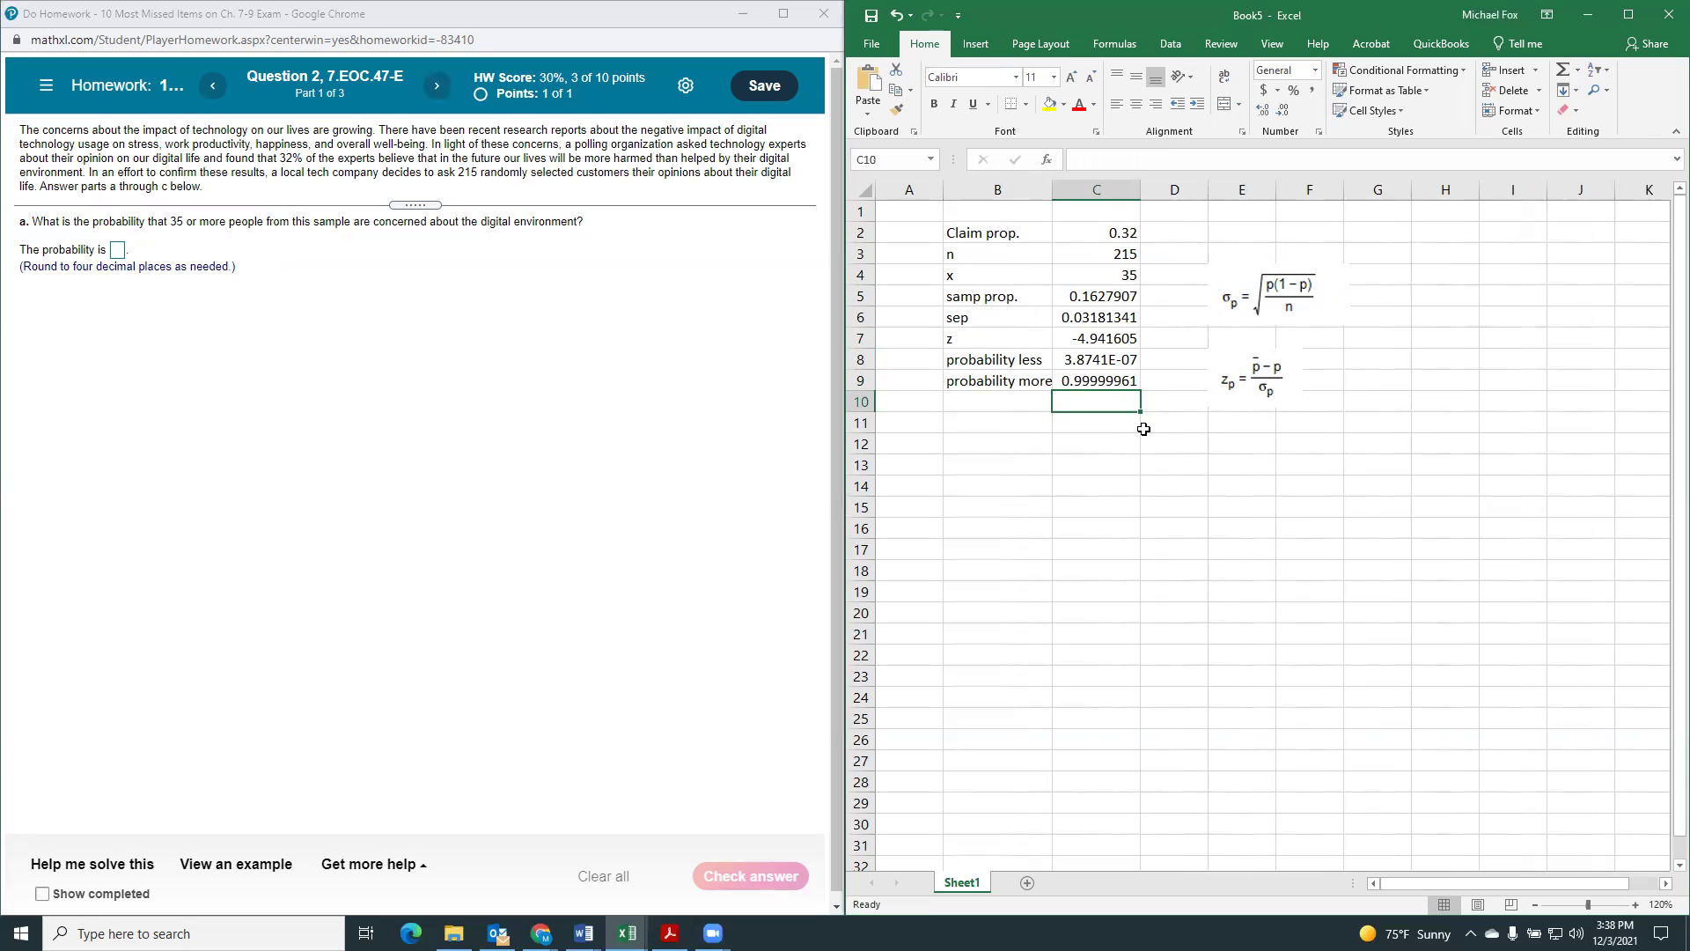
# Submit 1 as part a's probability in MathXL and dismiss the Good job! message.
pyautogui.click(118, 250)
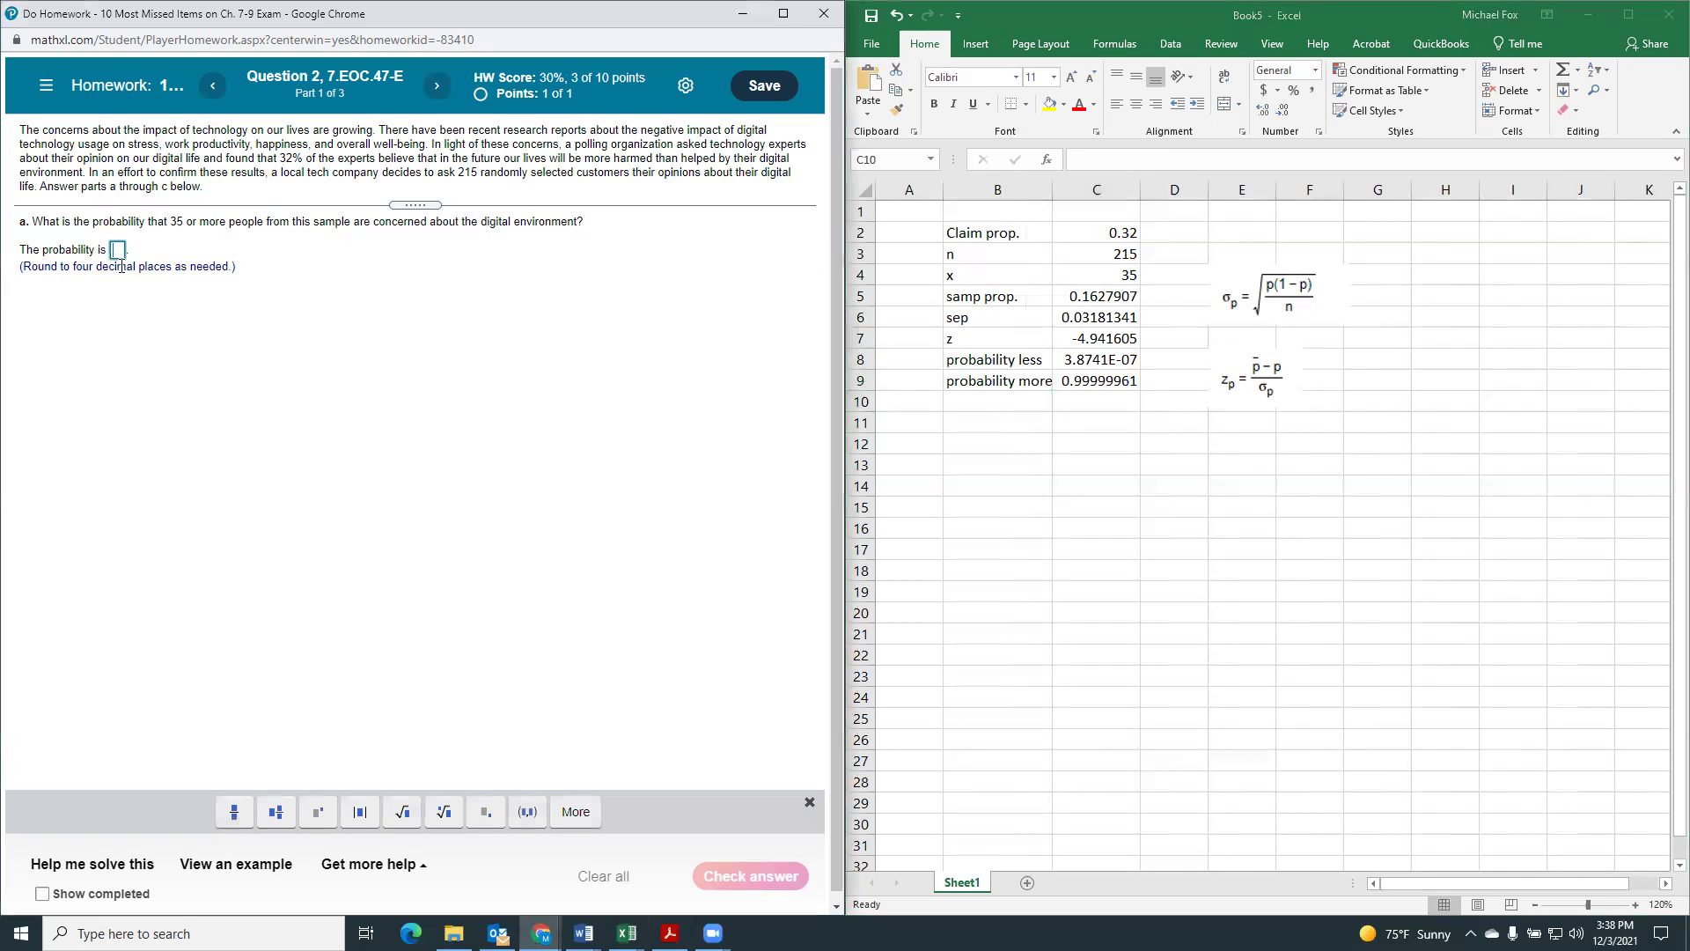
pyautogui.write('1')
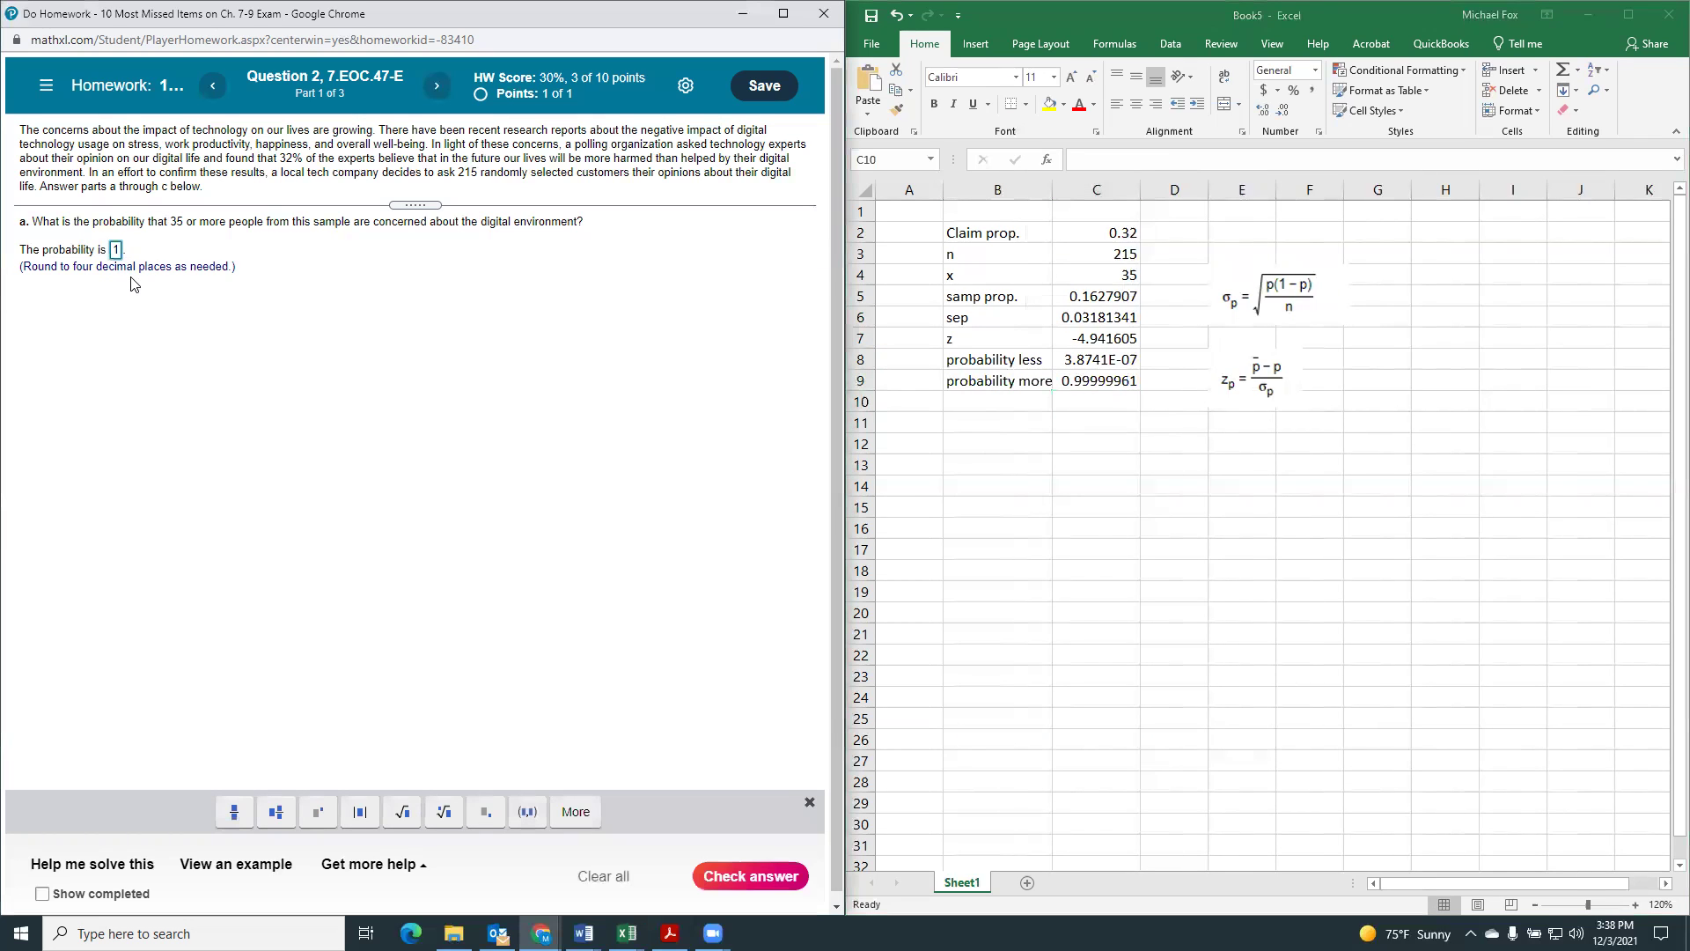
pyautogui.press('Return')
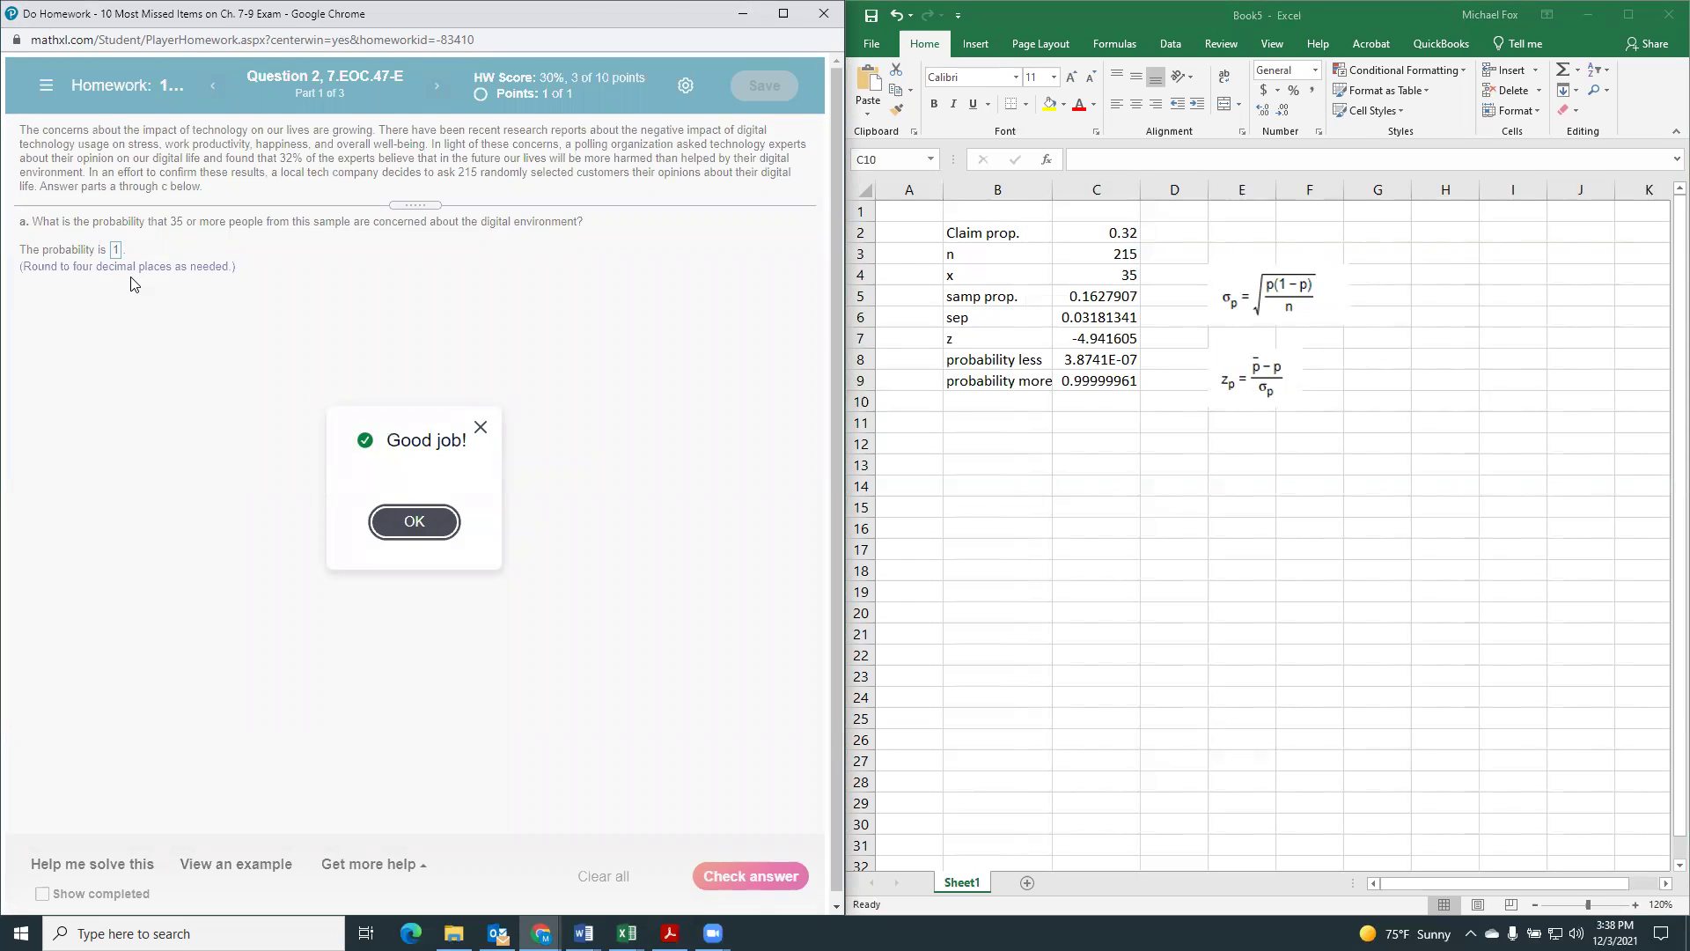
pyautogui.click(412, 523)
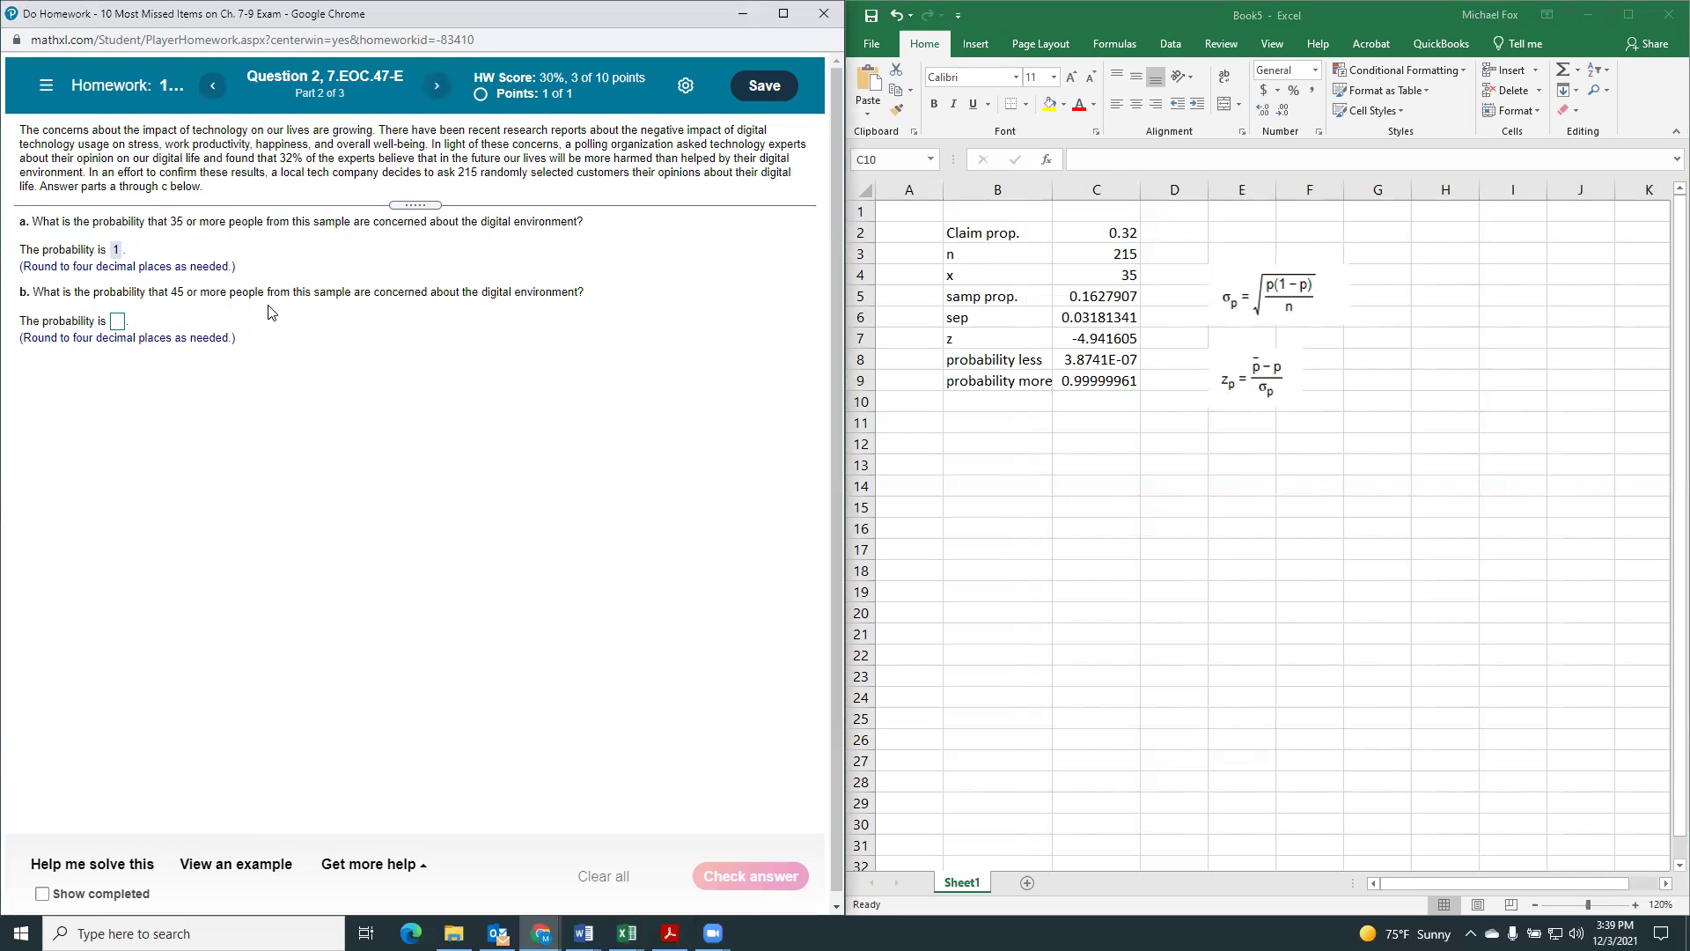
# Change x in C4 to 45 so probability more recalculates to 0.99974891.
pyautogui.click(1085, 279)
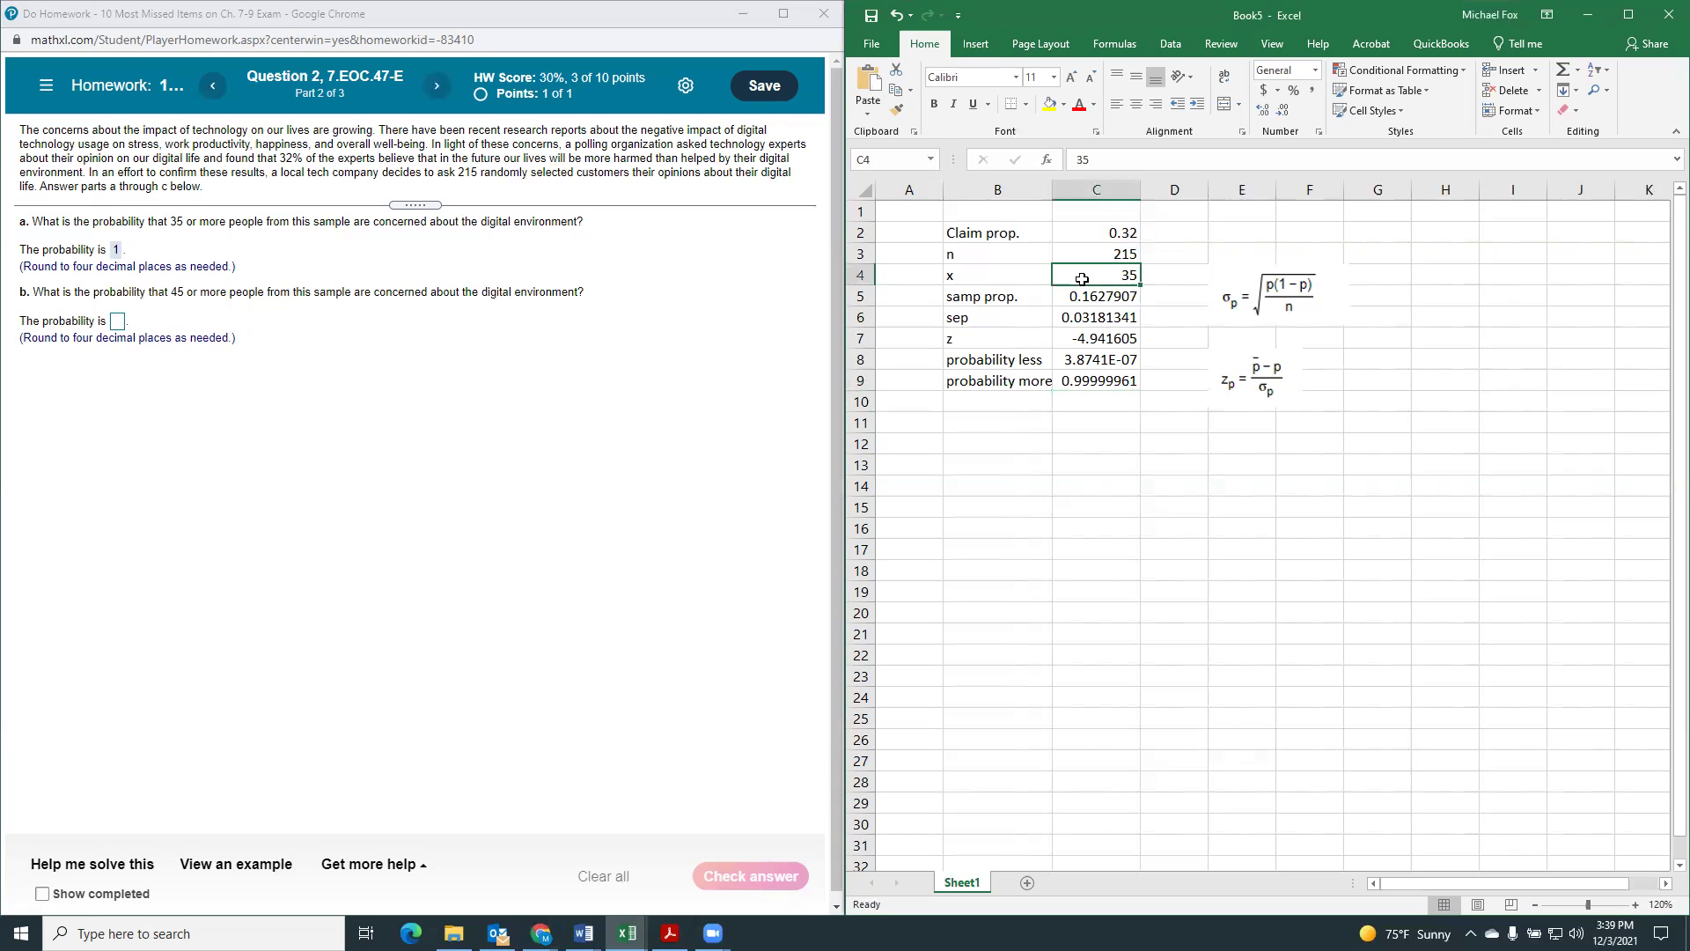
pyautogui.write('45')
pyautogui.press('Return')
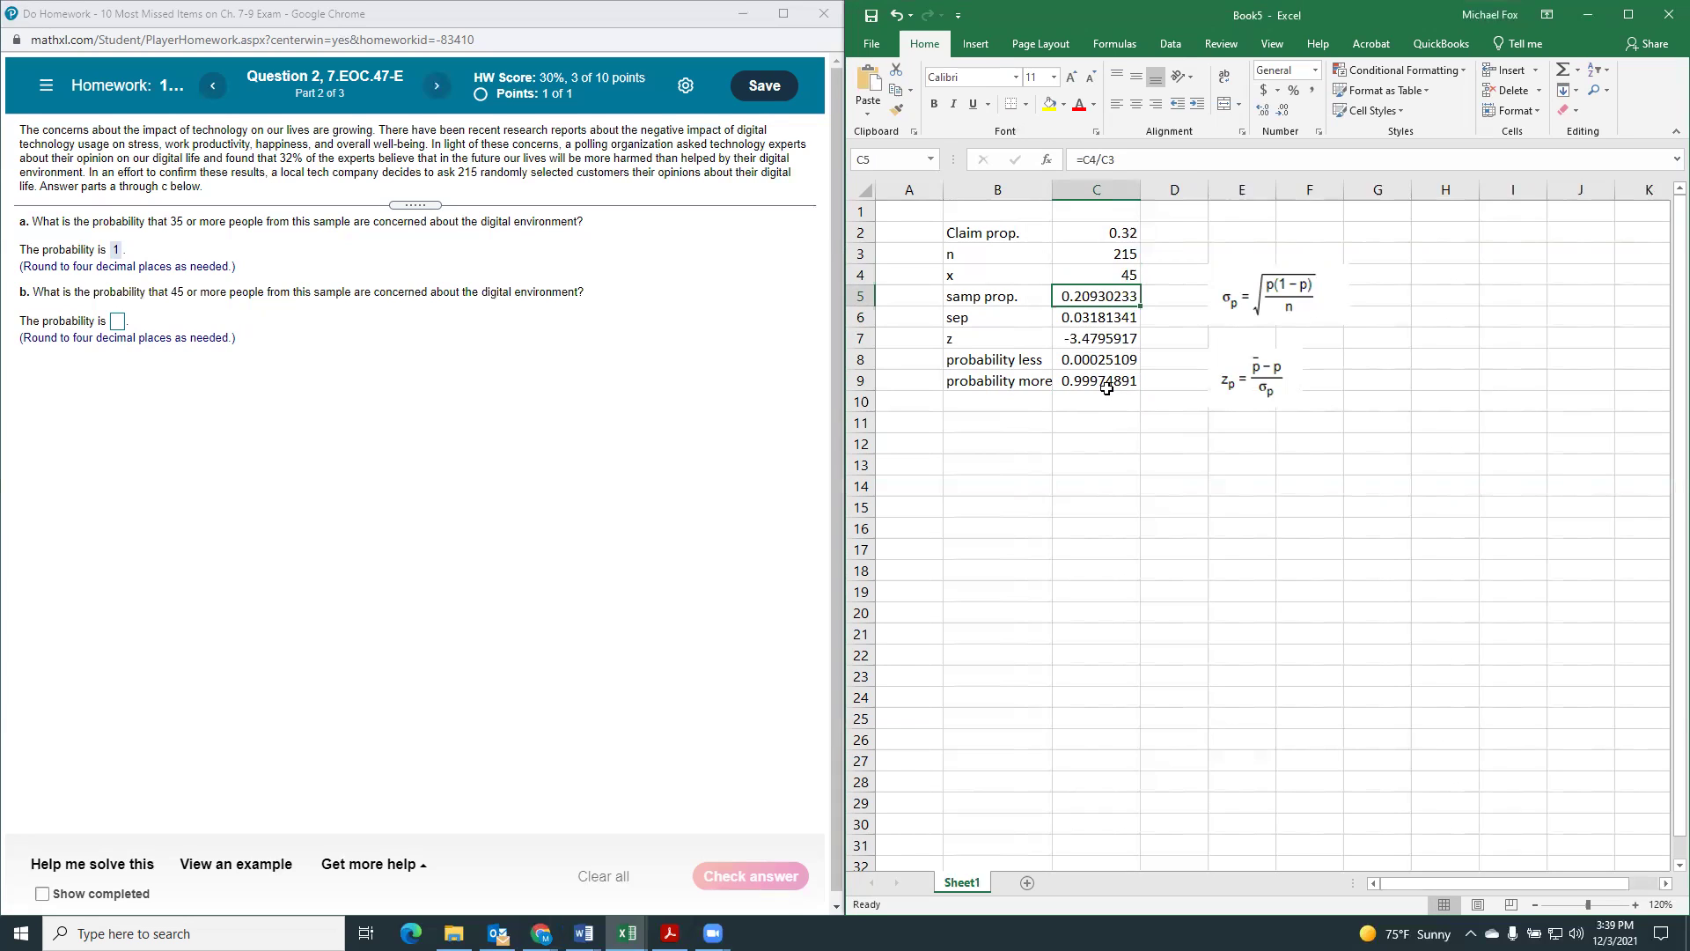
# Submit .9997 as the answer to part b in MathXL.
pyautogui.click(118, 322)
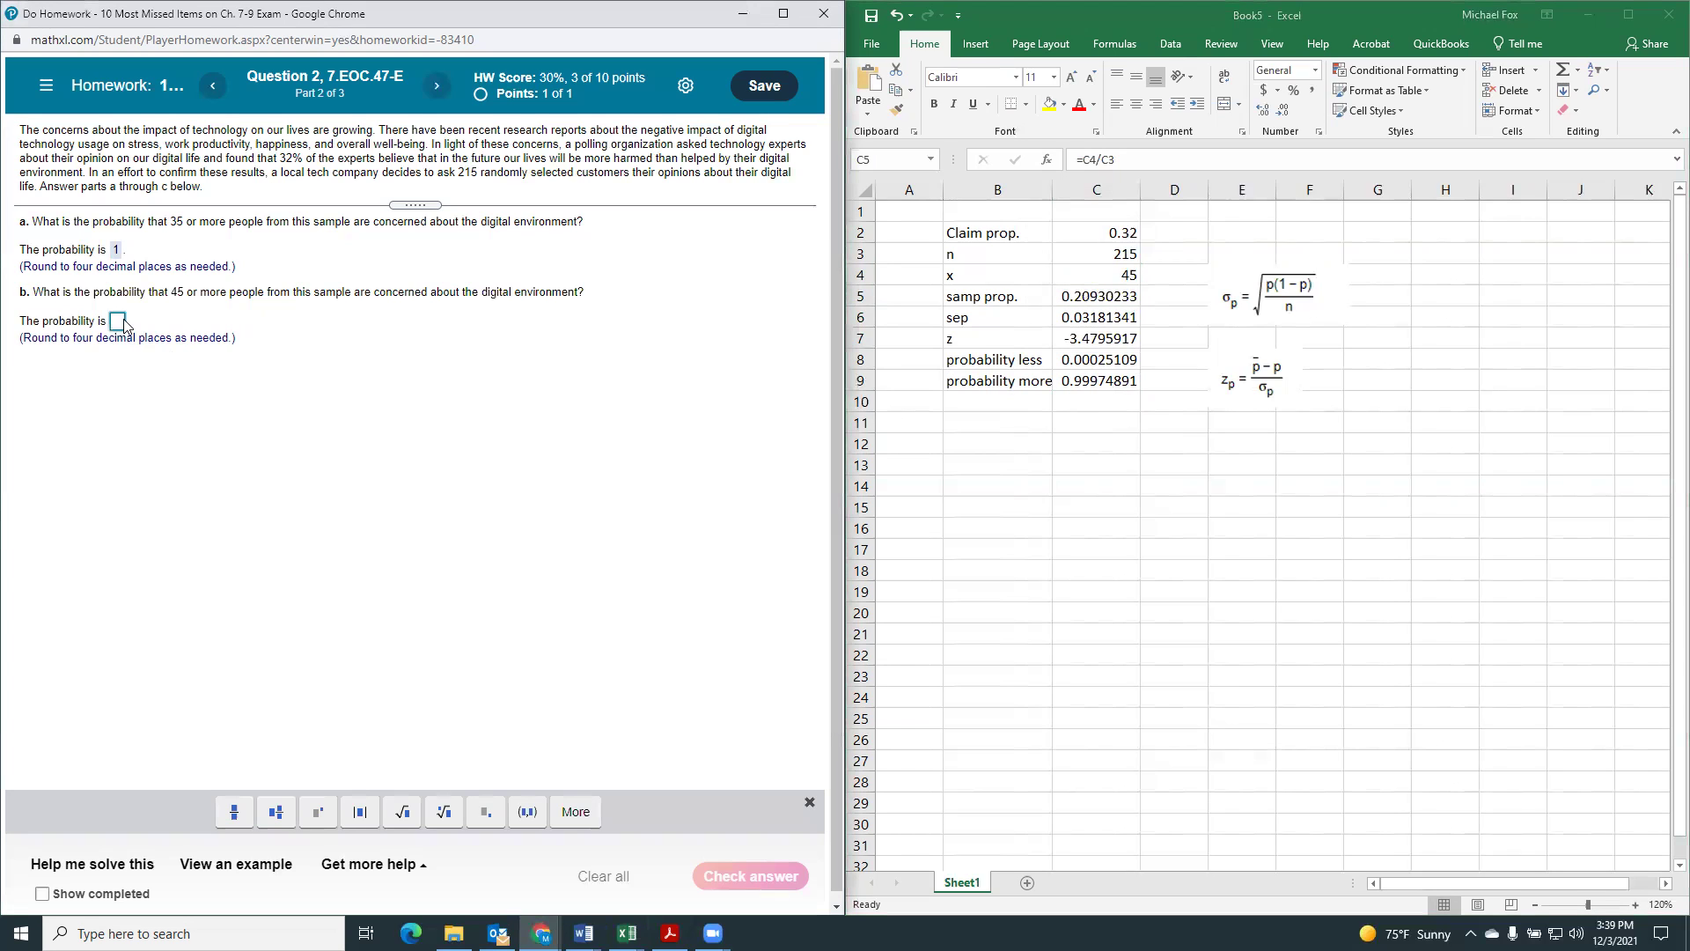
pyautogui.write('.9997')
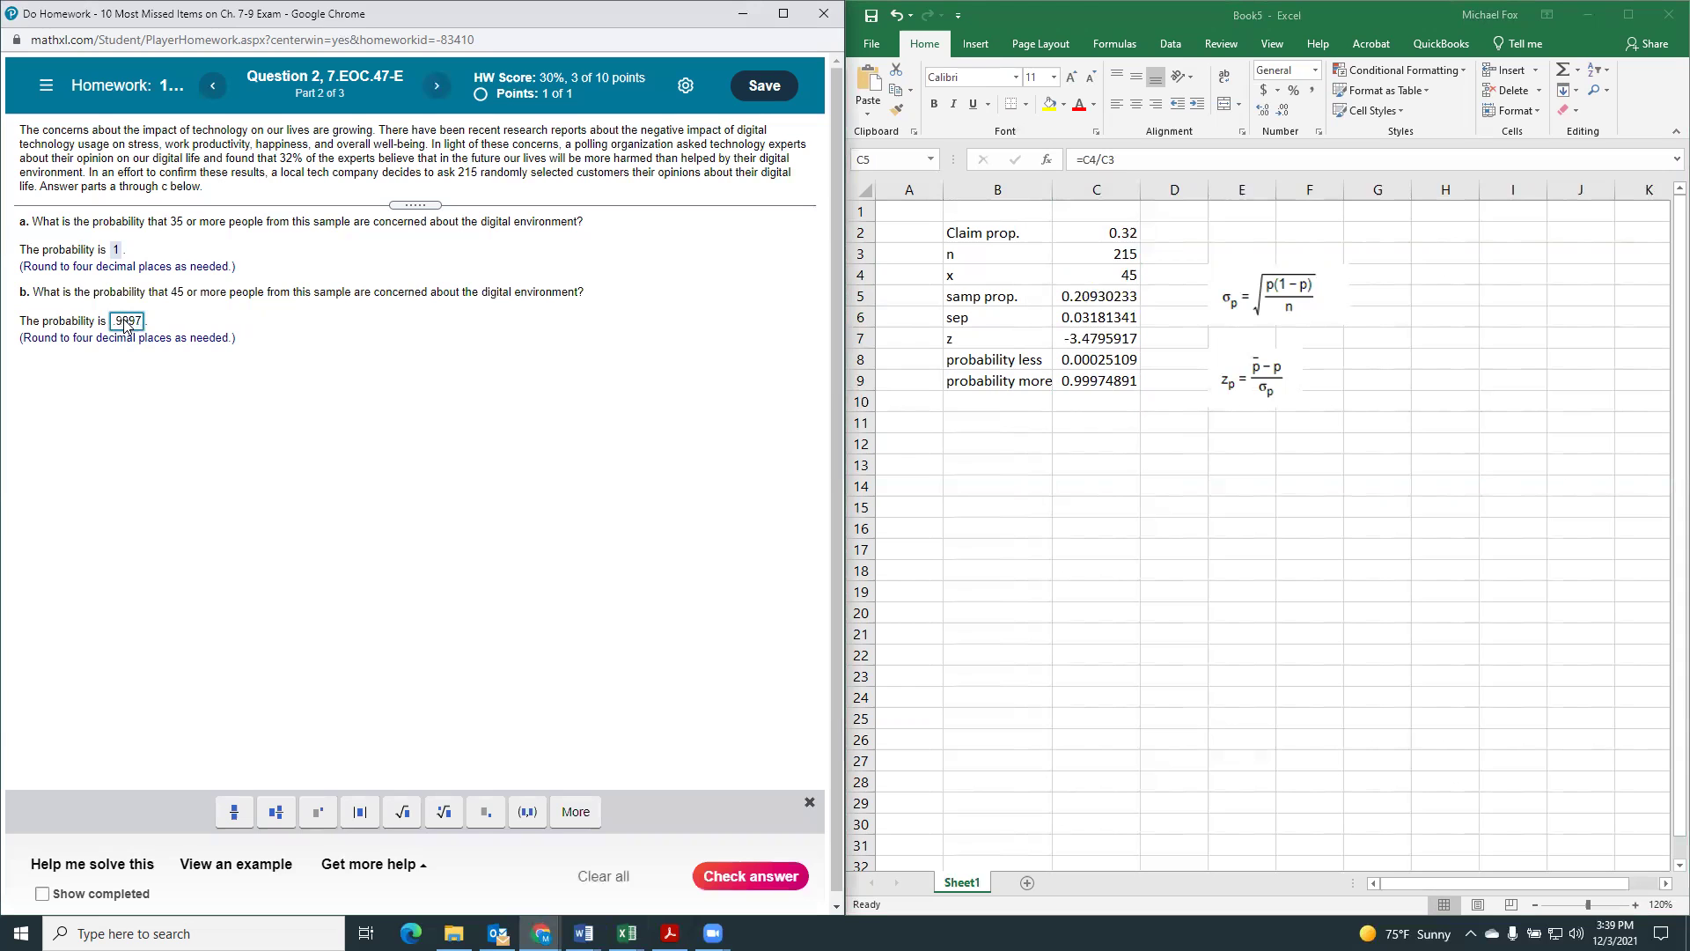
pyautogui.press('Return')
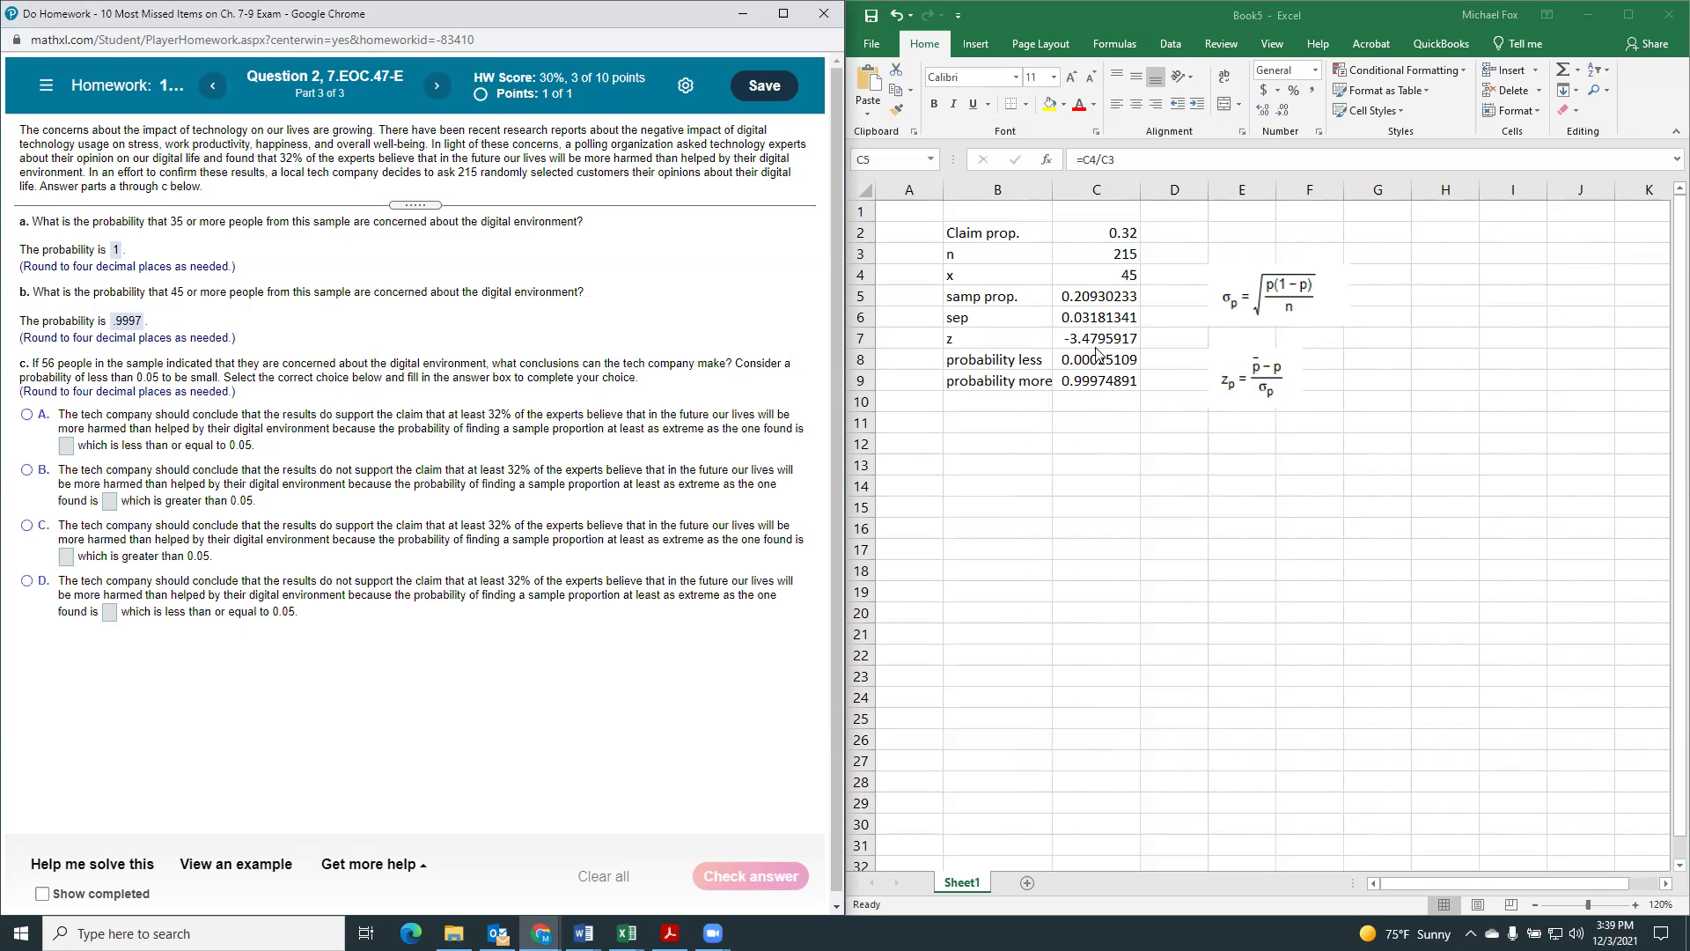
# Change x in C4 to 56 and move to C8 to read probability less 0.03064642.
pyautogui.click(1079, 305)
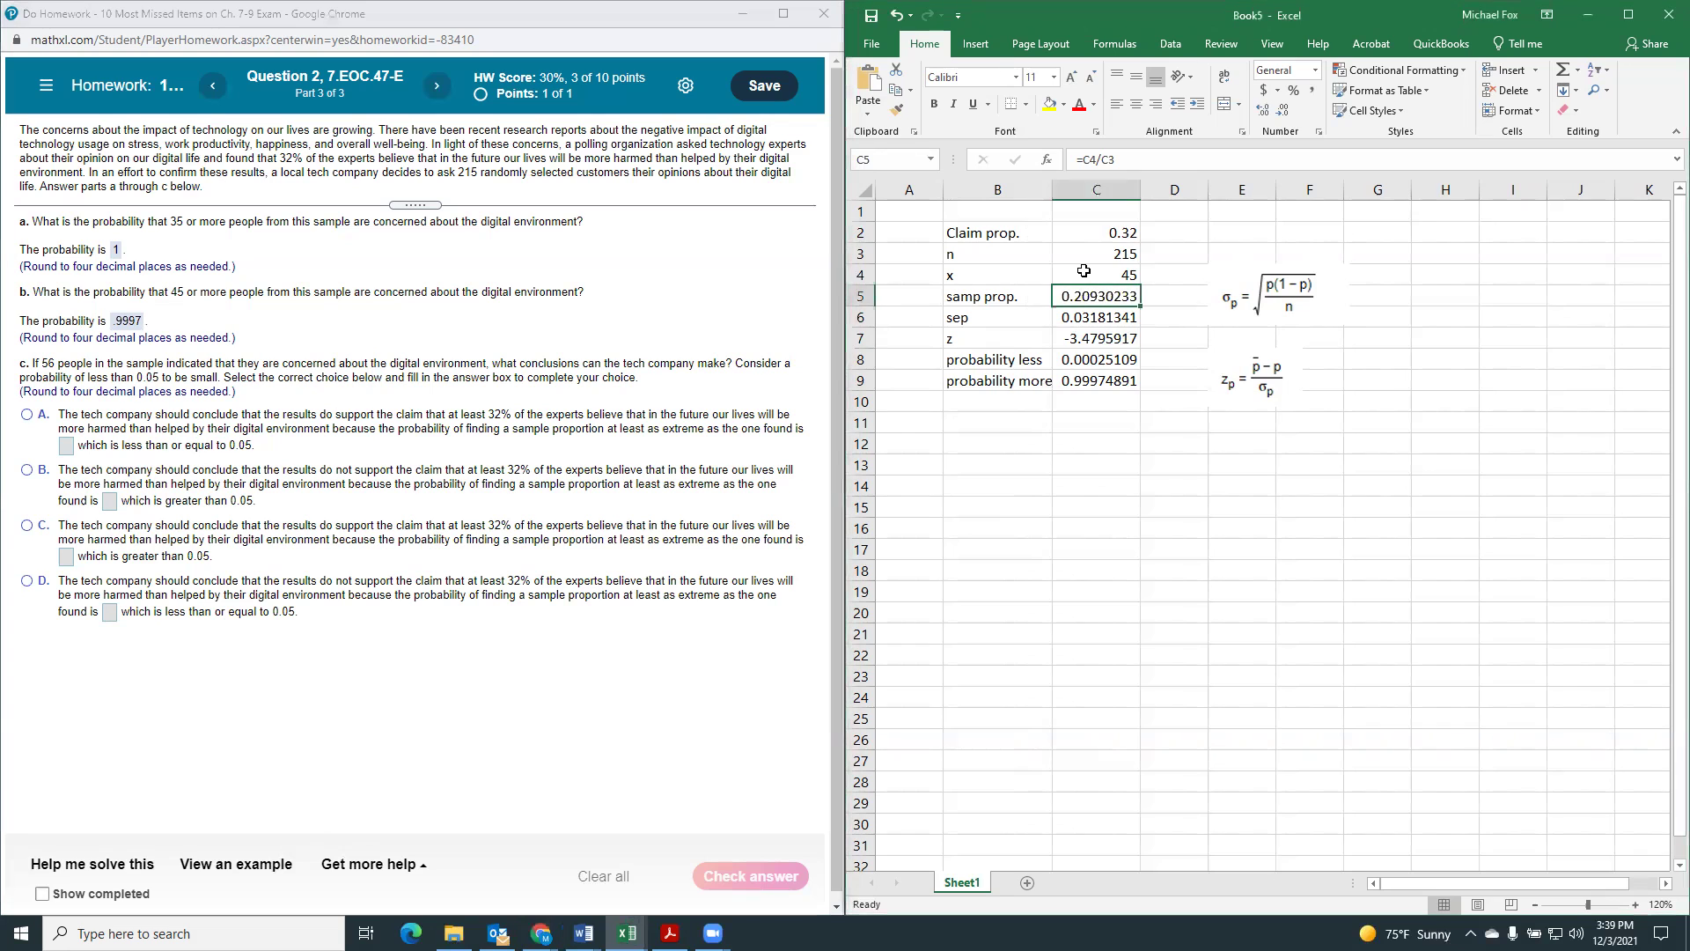
pyautogui.click(1081, 274)
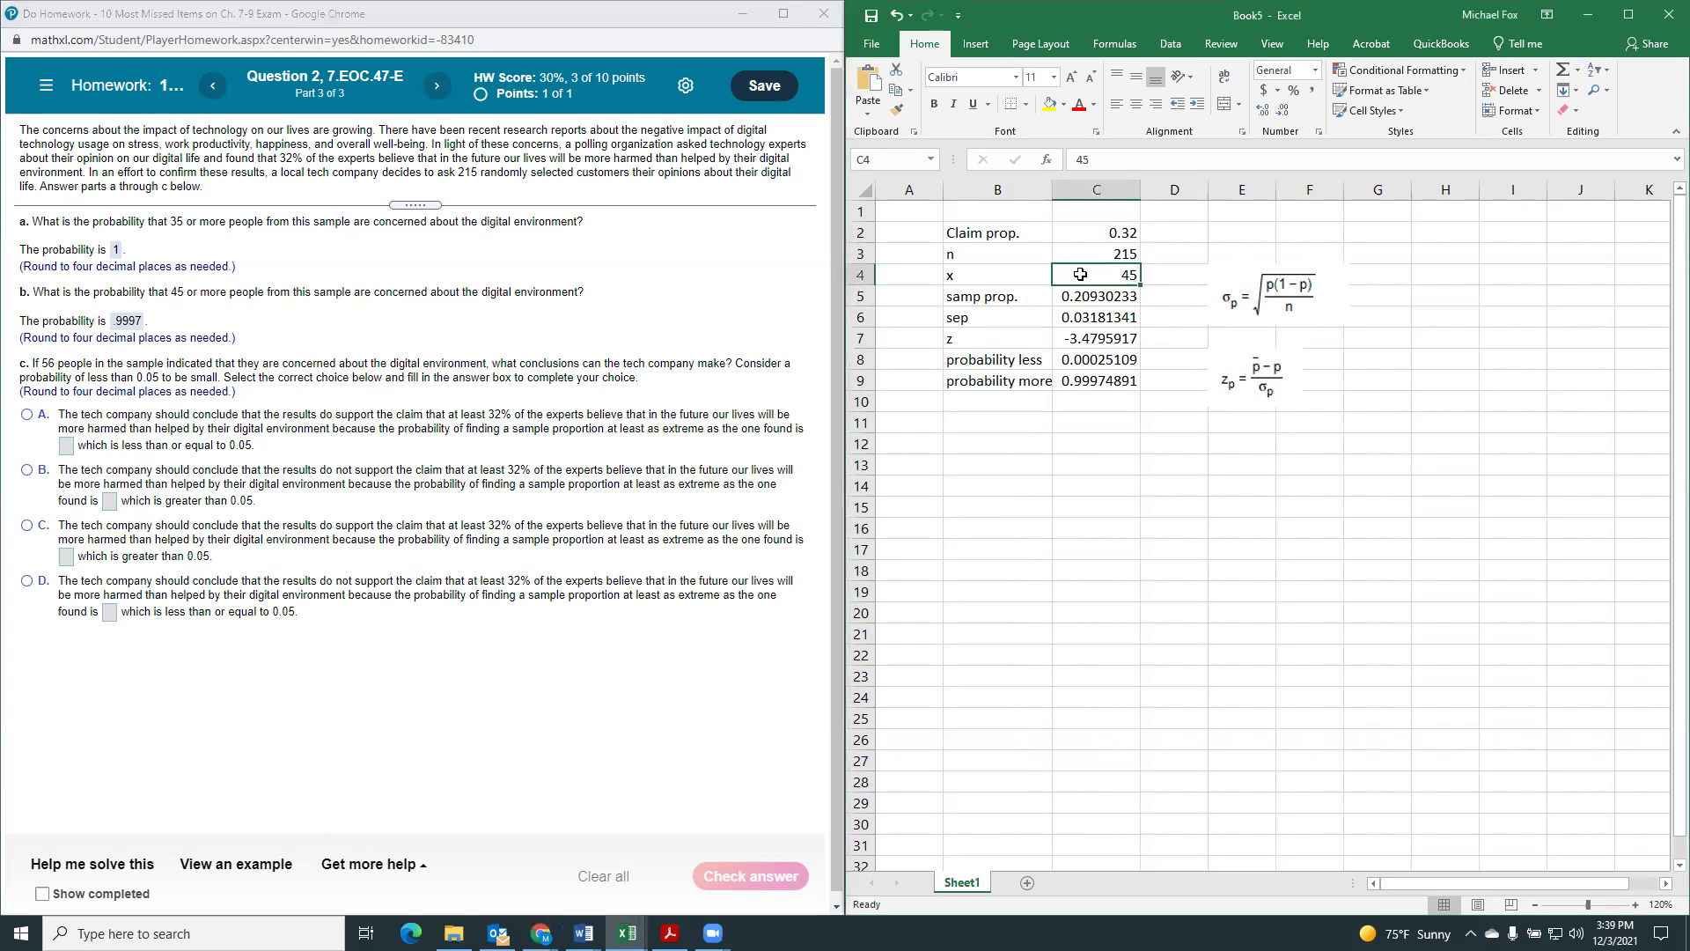
pyautogui.write('56')
pyautogui.press('Return')
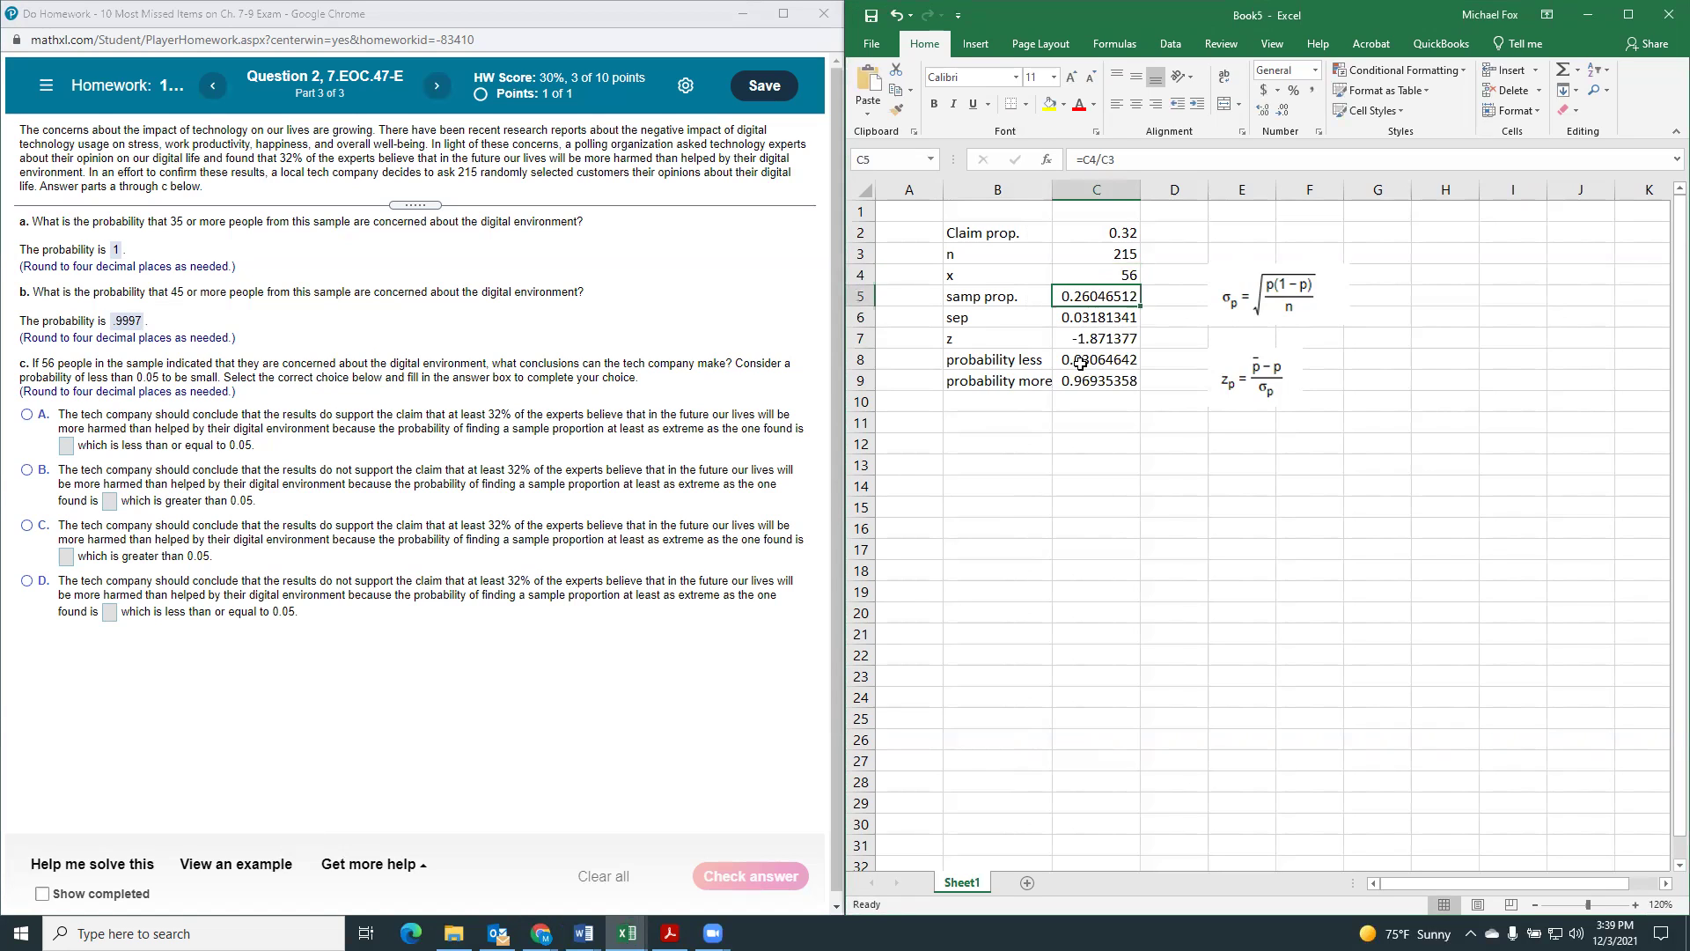
pyautogui.press('Down')
pyautogui.press('Down')
pyautogui.press('Down')
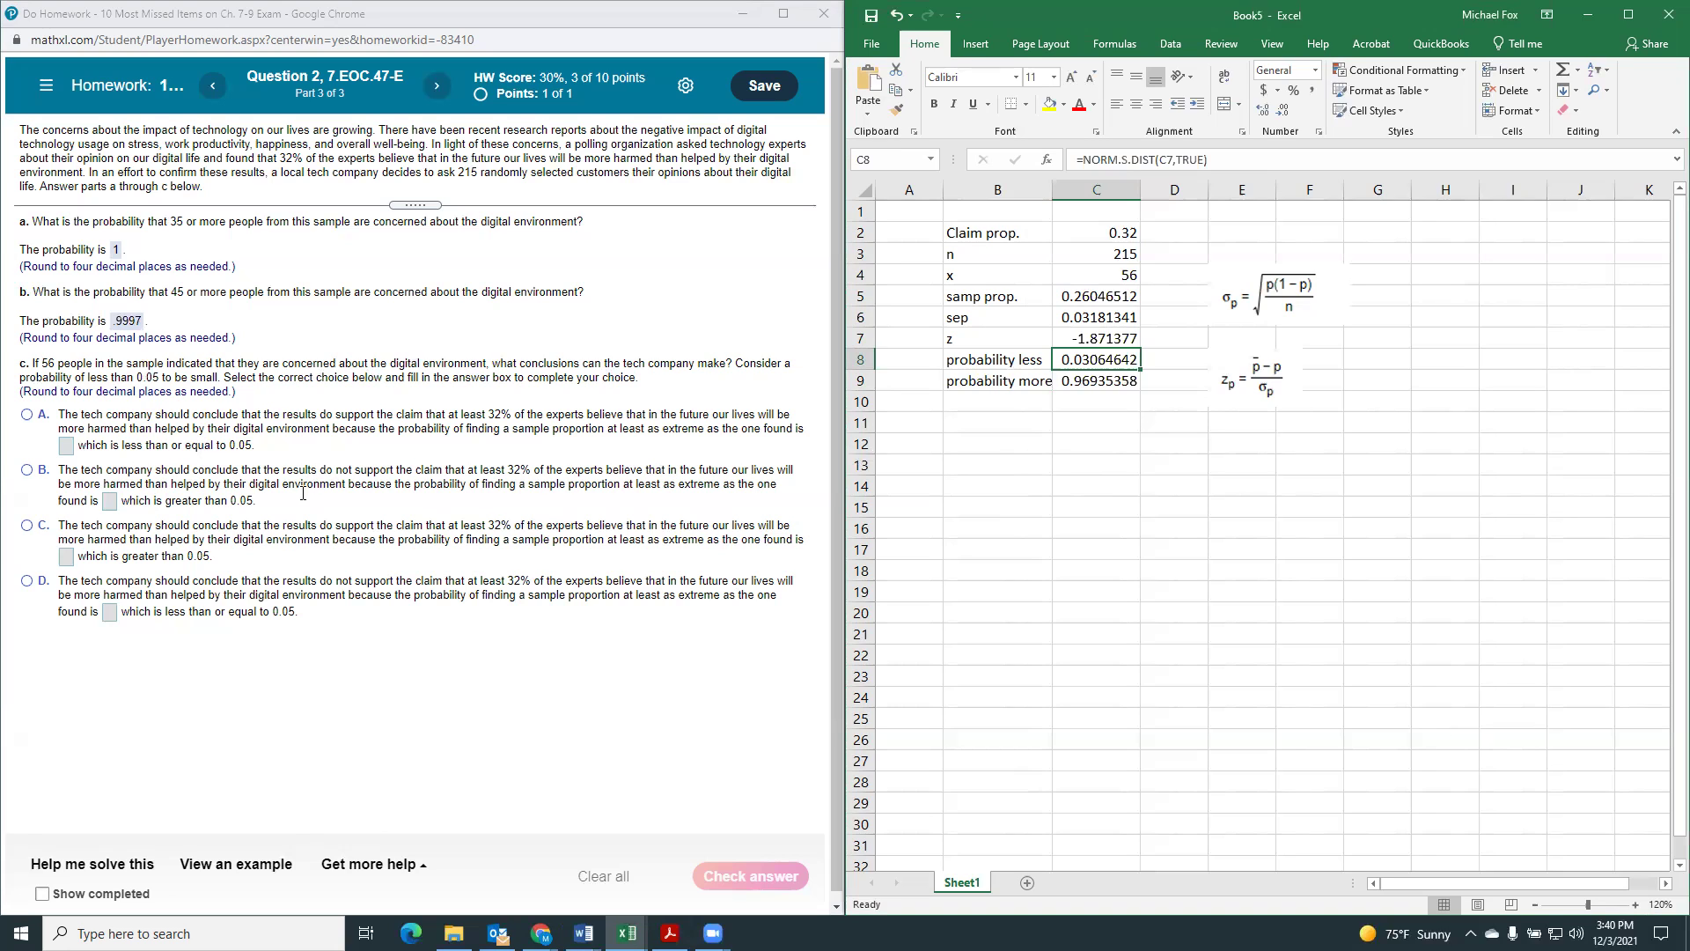
# Choose conclusion D, enter .0306 as its probability, and check the part c answer.
pyautogui.click(109, 618)
pyautogui.write('.306')
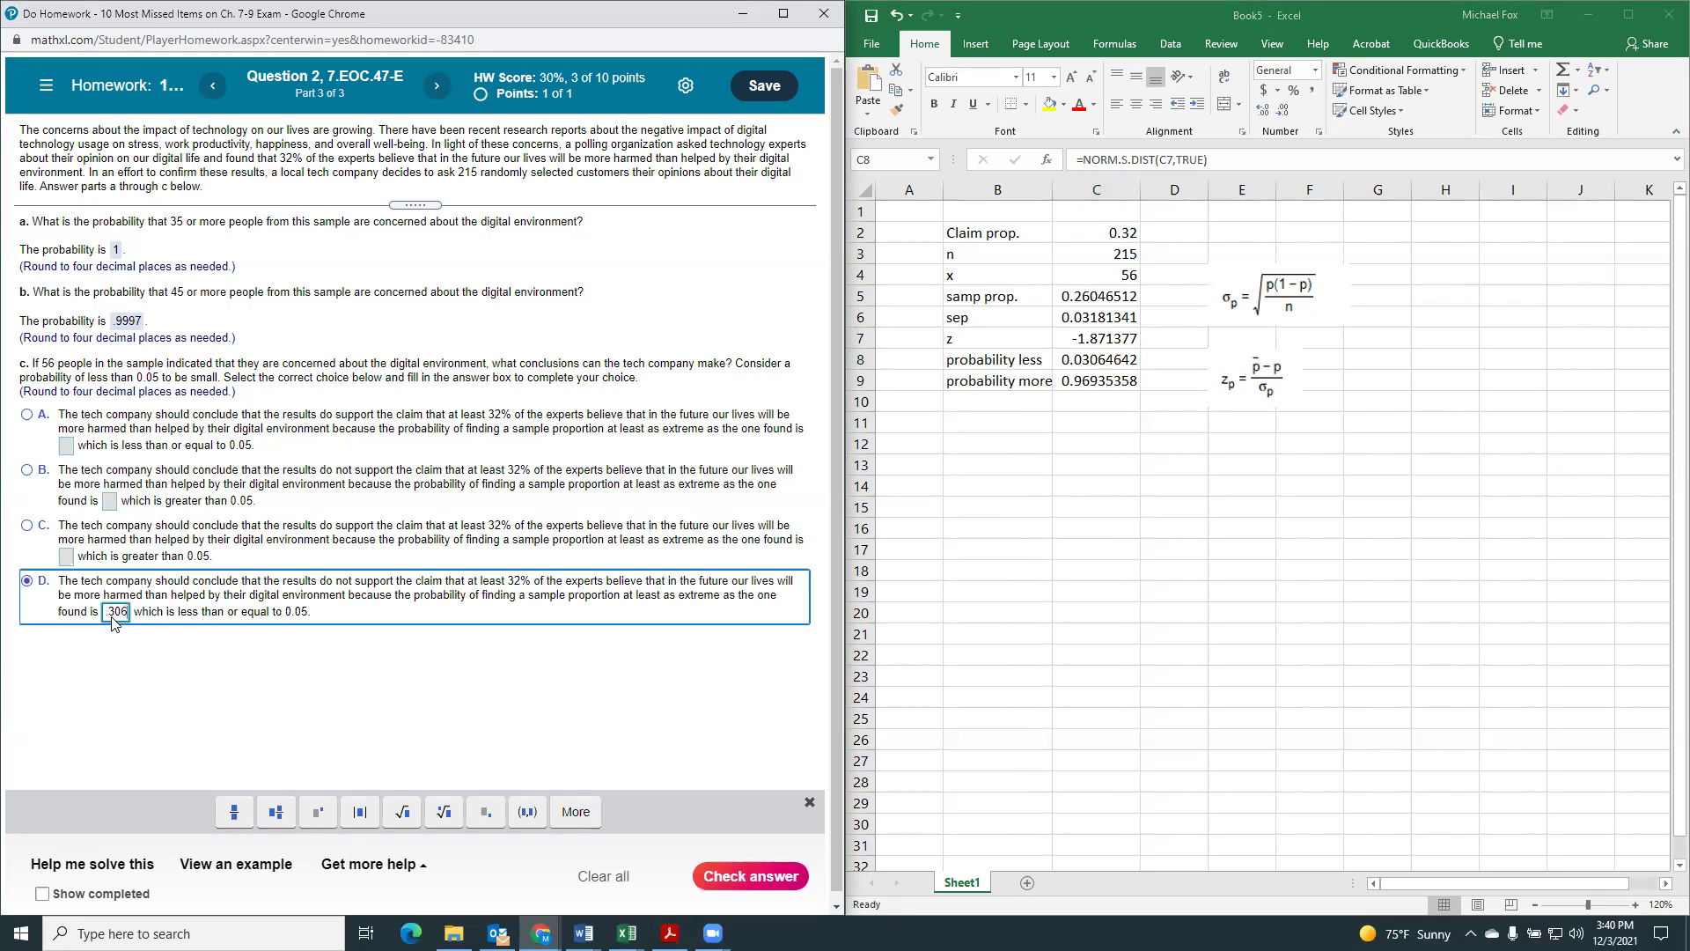
pyautogui.click(111, 614)
pyautogui.write('0')
pyautogui.click(753, 877)
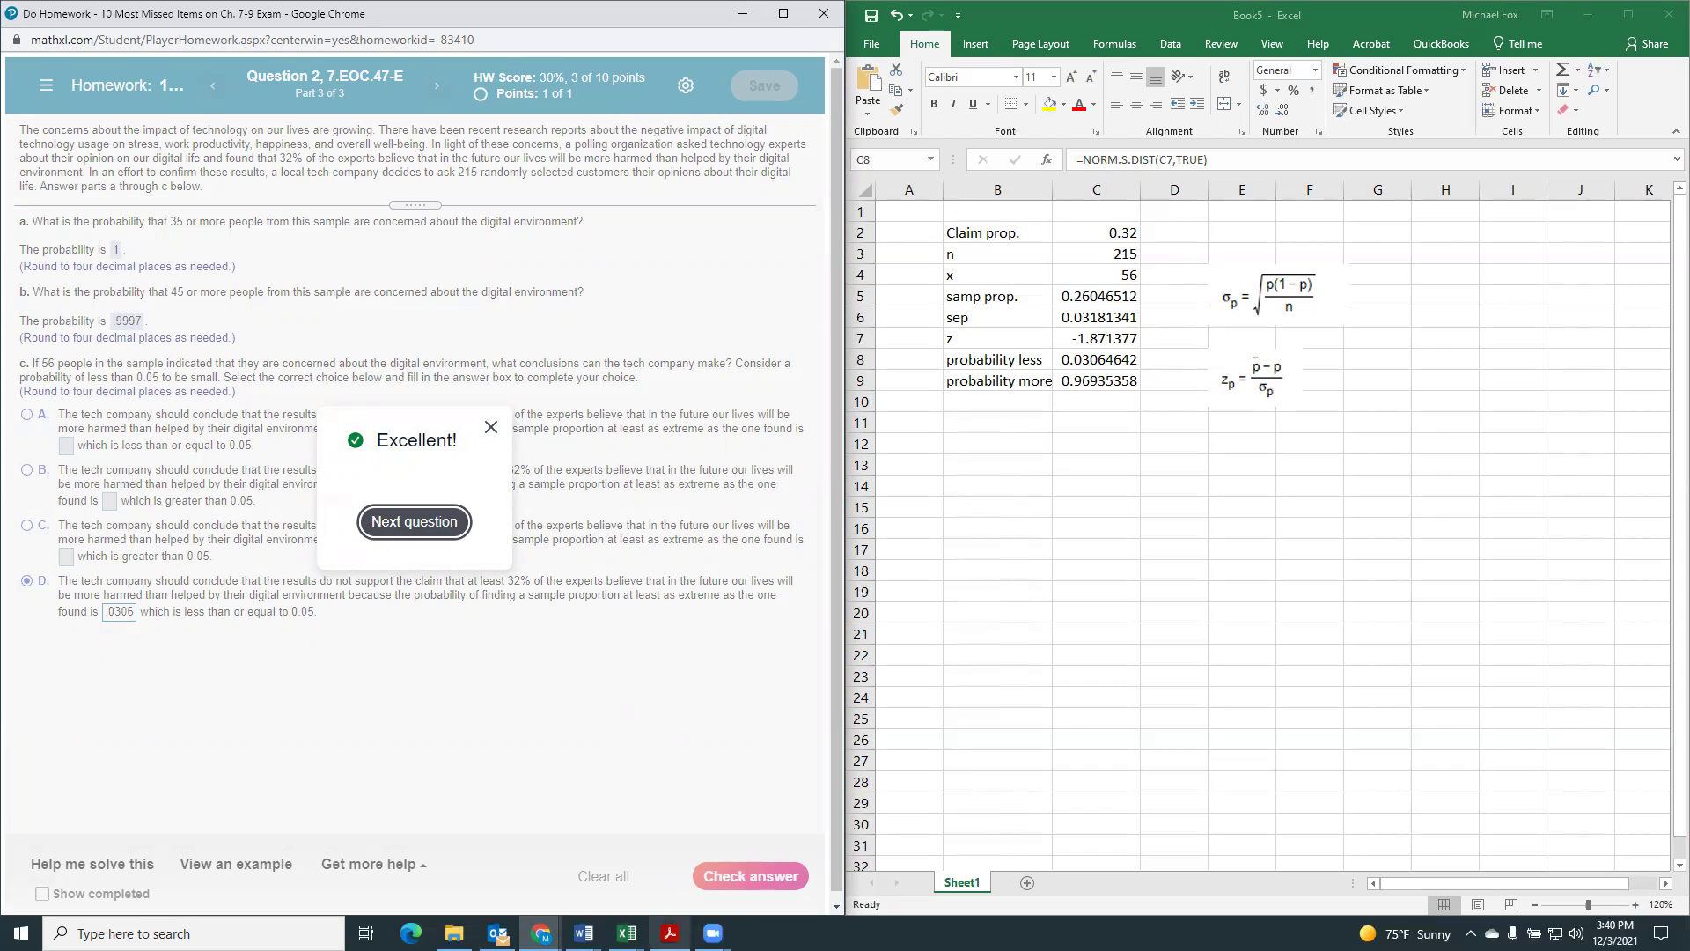
pyautogui.click(712, 933)
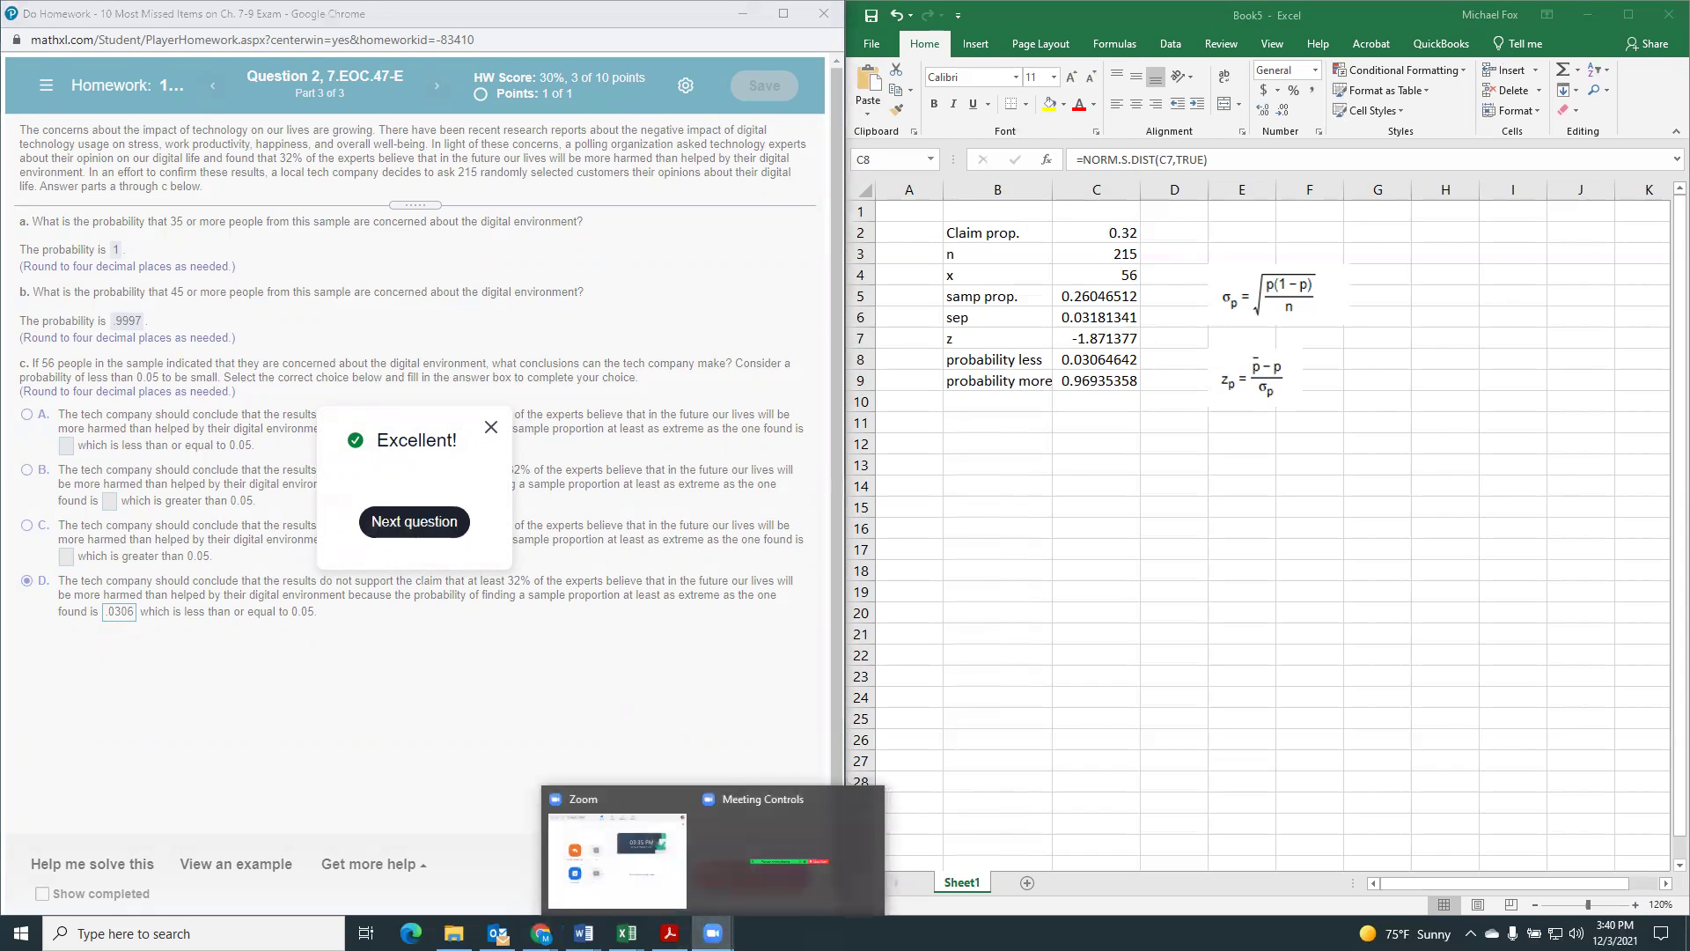